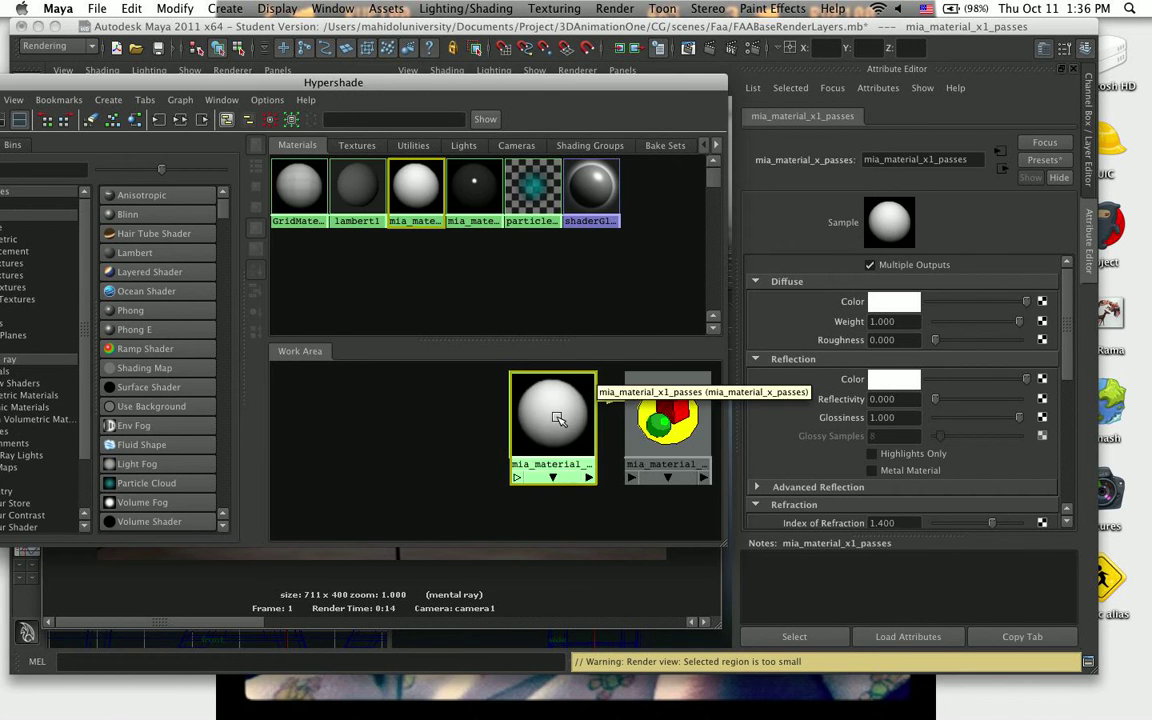
- Connect a new Layered Texture to the diffuse color of mia_material_x1_passes
left_click_drag(678, 104, 681, 514)
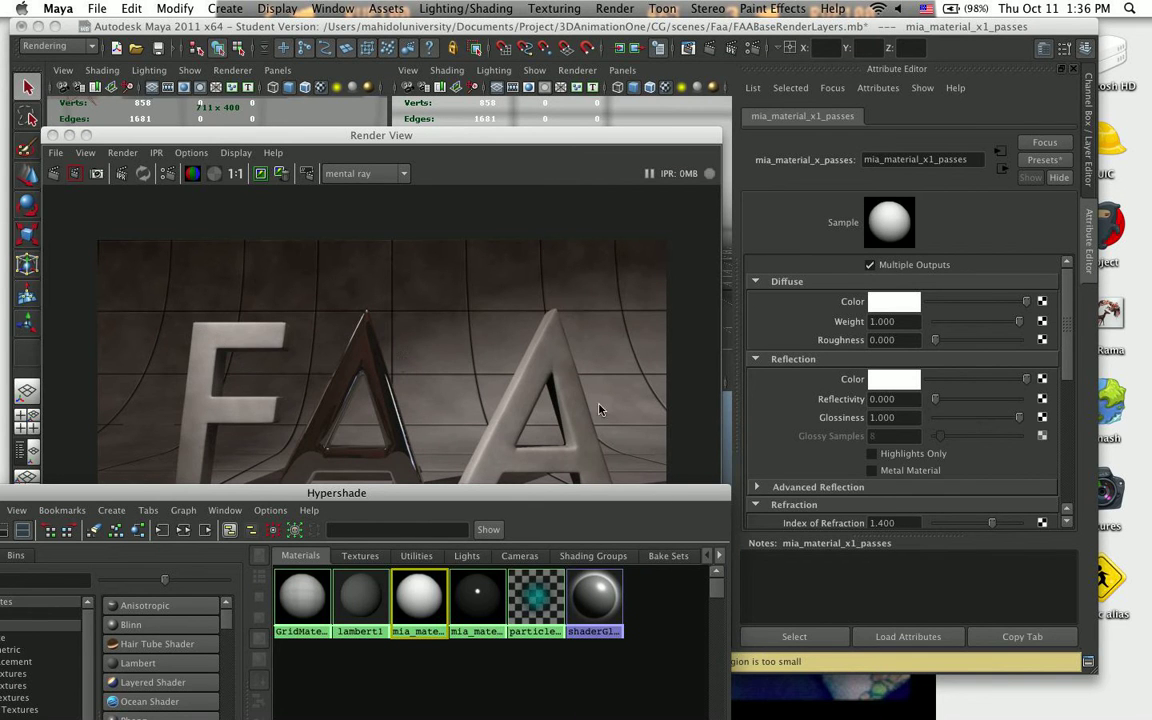
left_click_drag(600, 492, 622, 284)
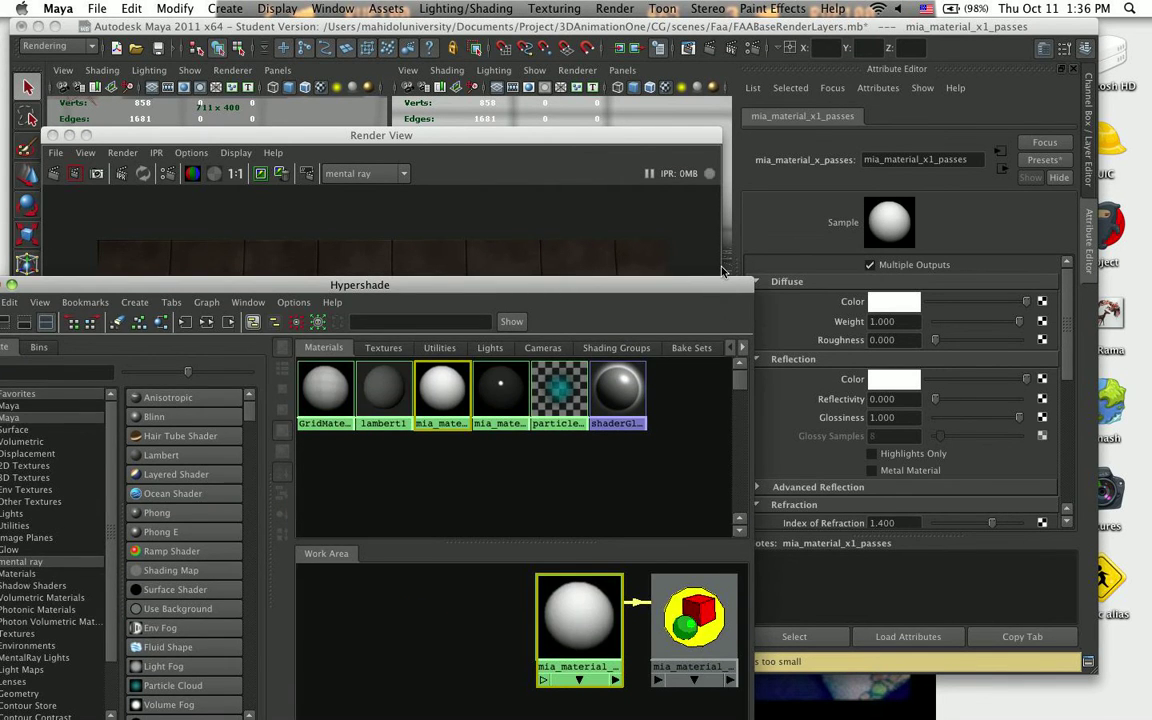
left_click(655, 230)
left_click_drag(731, 292, 756, 175)
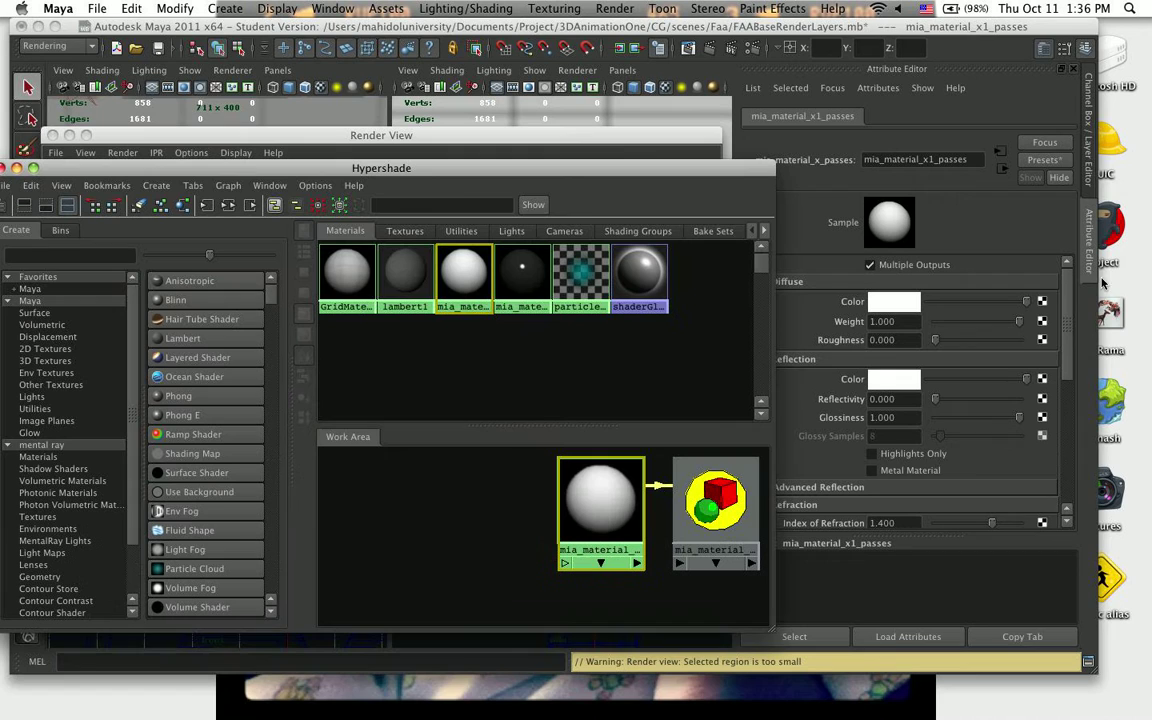
left_click(1042, 301)
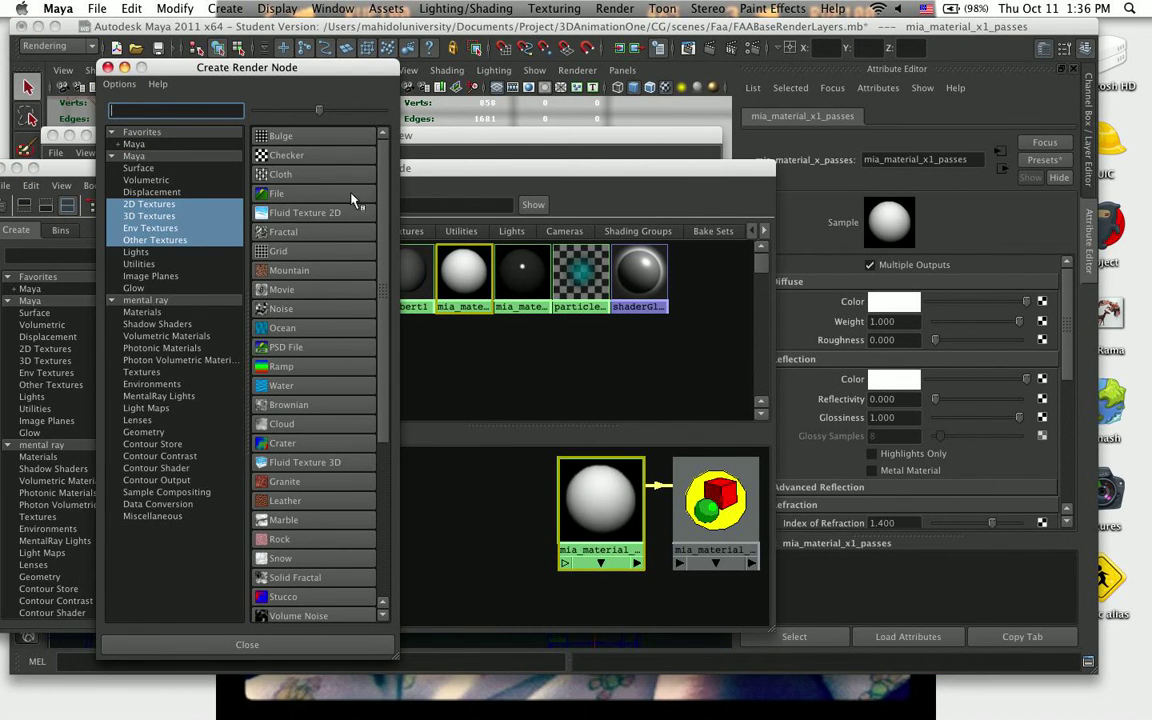
left_click(161, 242)
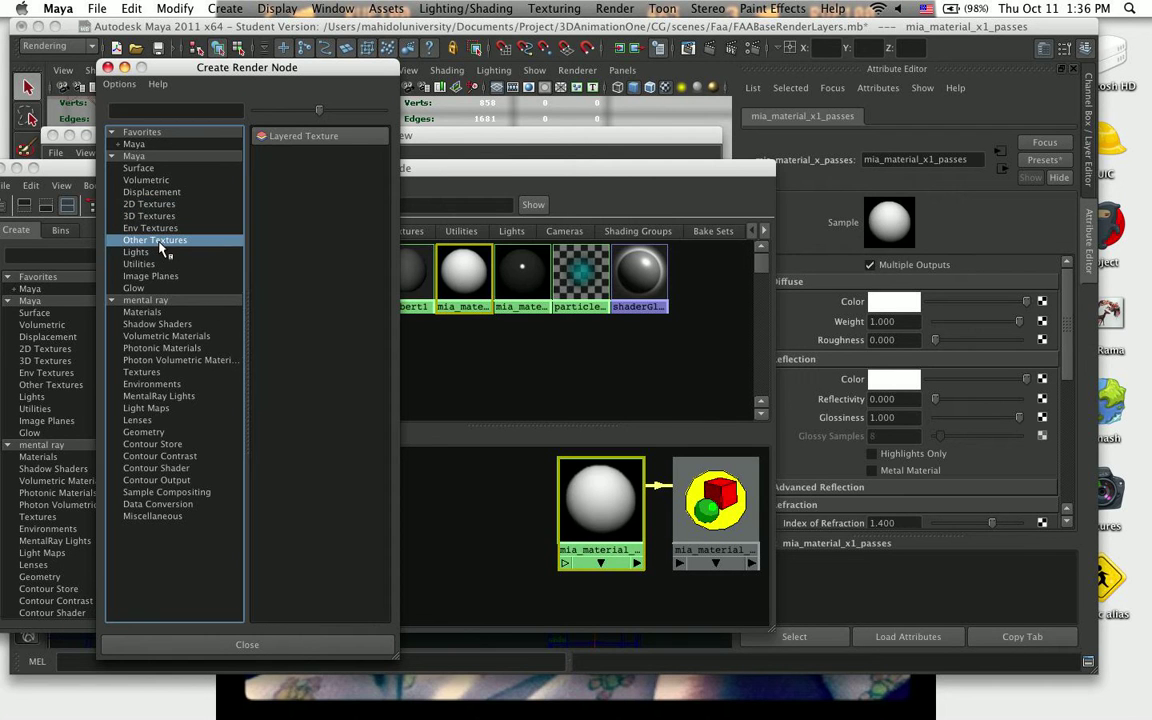
left_click(312, 143)
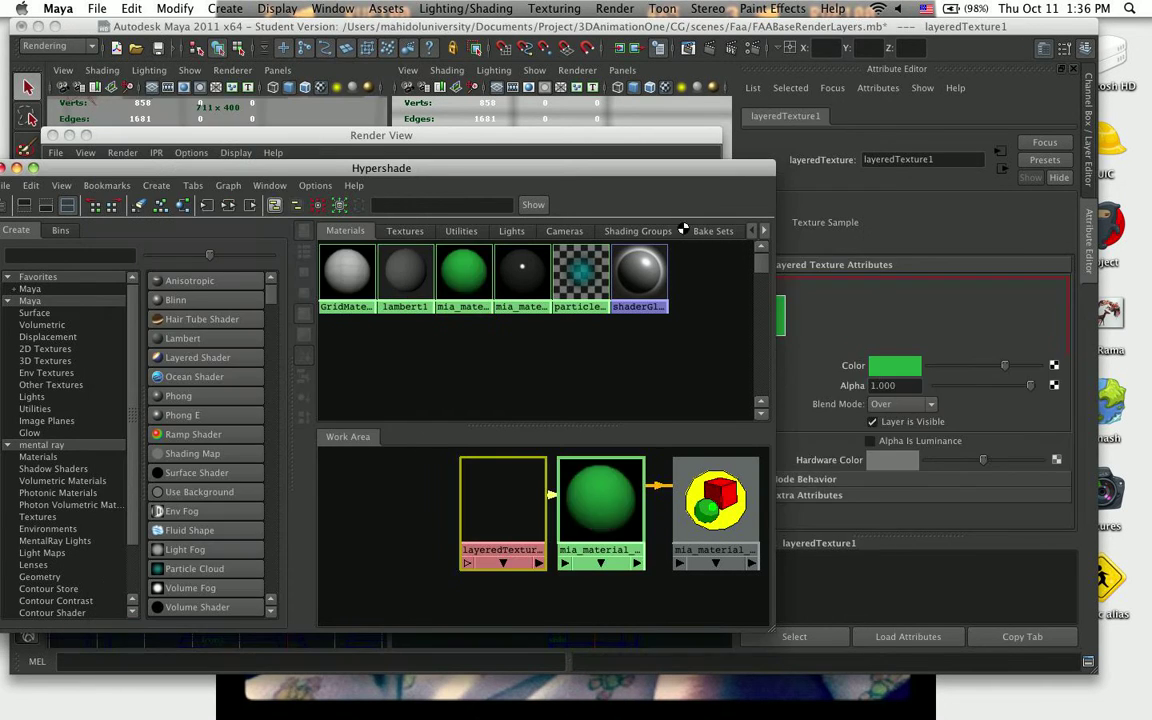
- Space the layered texture node away from the material node and set its layer color to white
left_click_drag(722, 173, 535, 138)
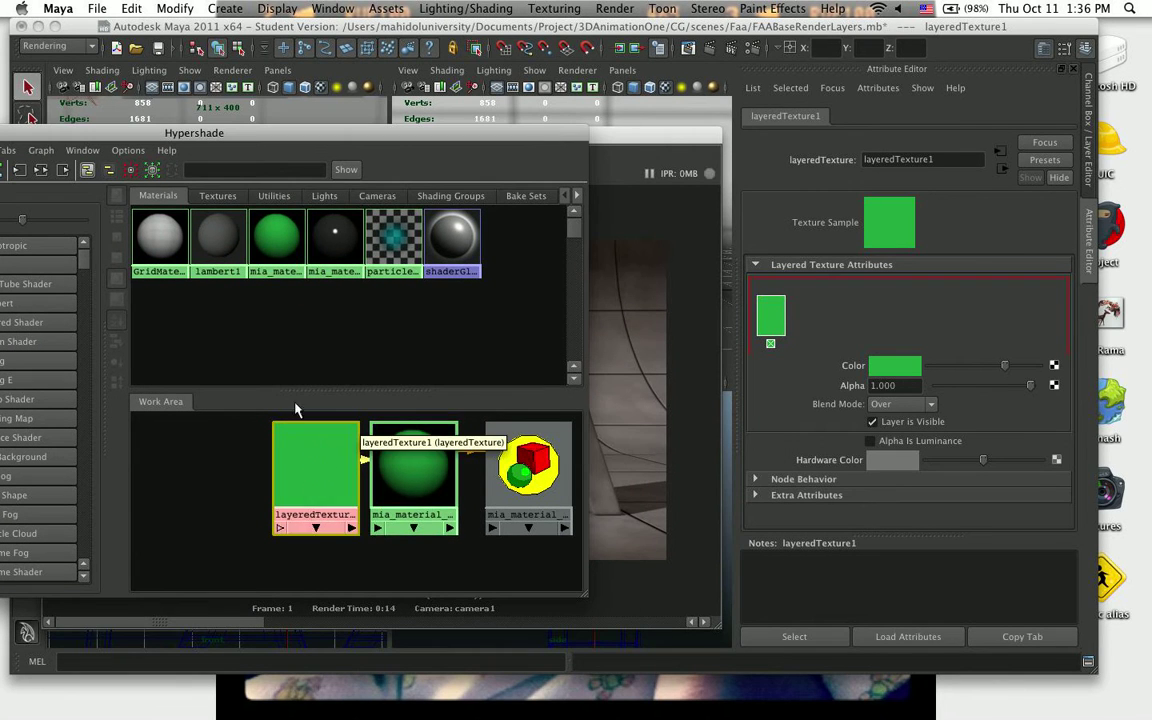
mouse_move(316, 474)
left_mouse_down()
mouse_move(290, 494)
mouse_move(300, 474)
left_mouse_up()
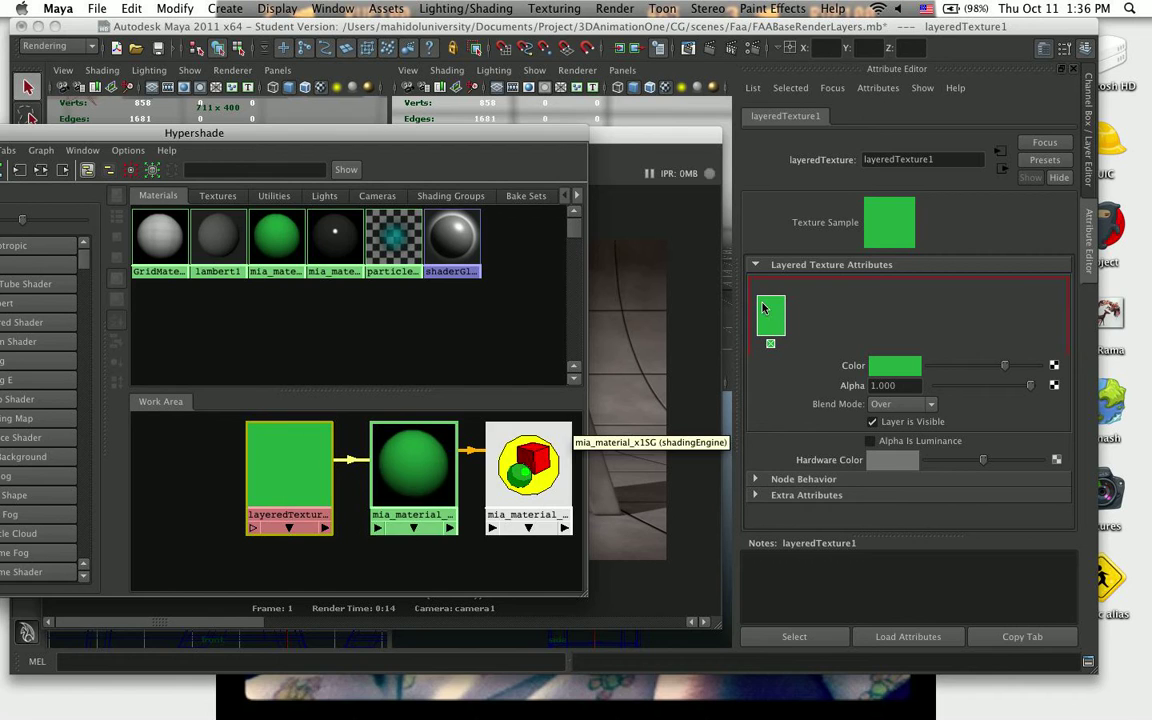
left_click(895, 366)
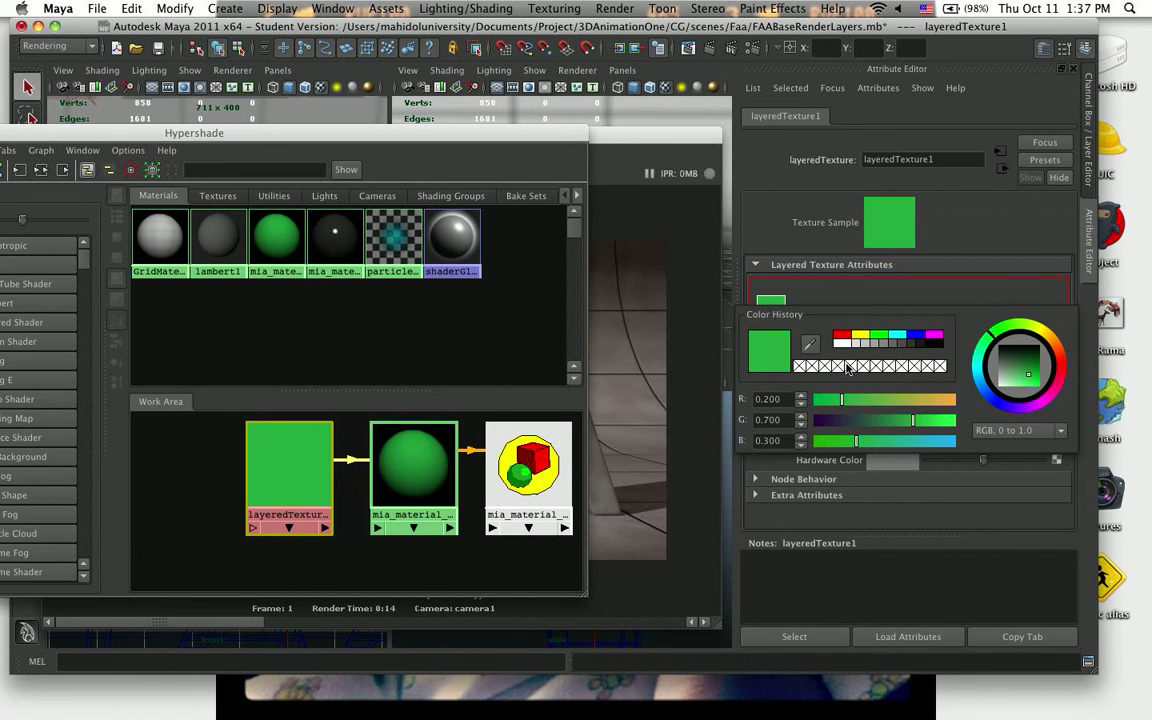
left_click(841, 336)
left_click(837, 344)
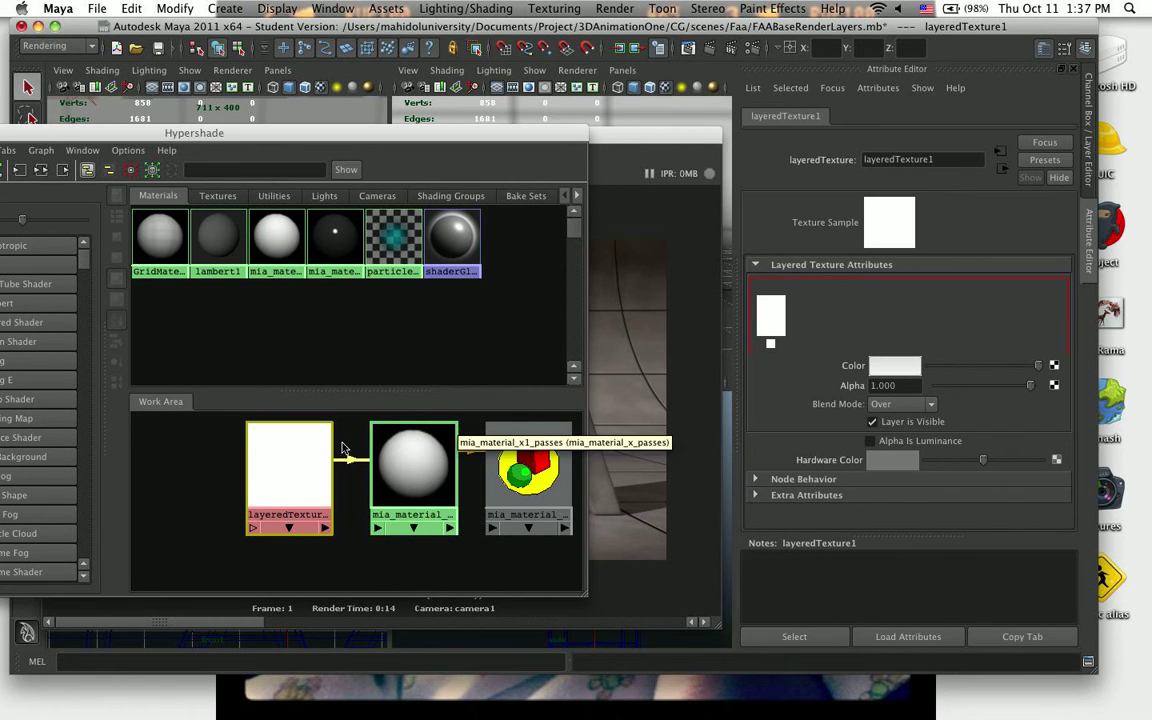
left_click_drag(480, 132, 633, 121)
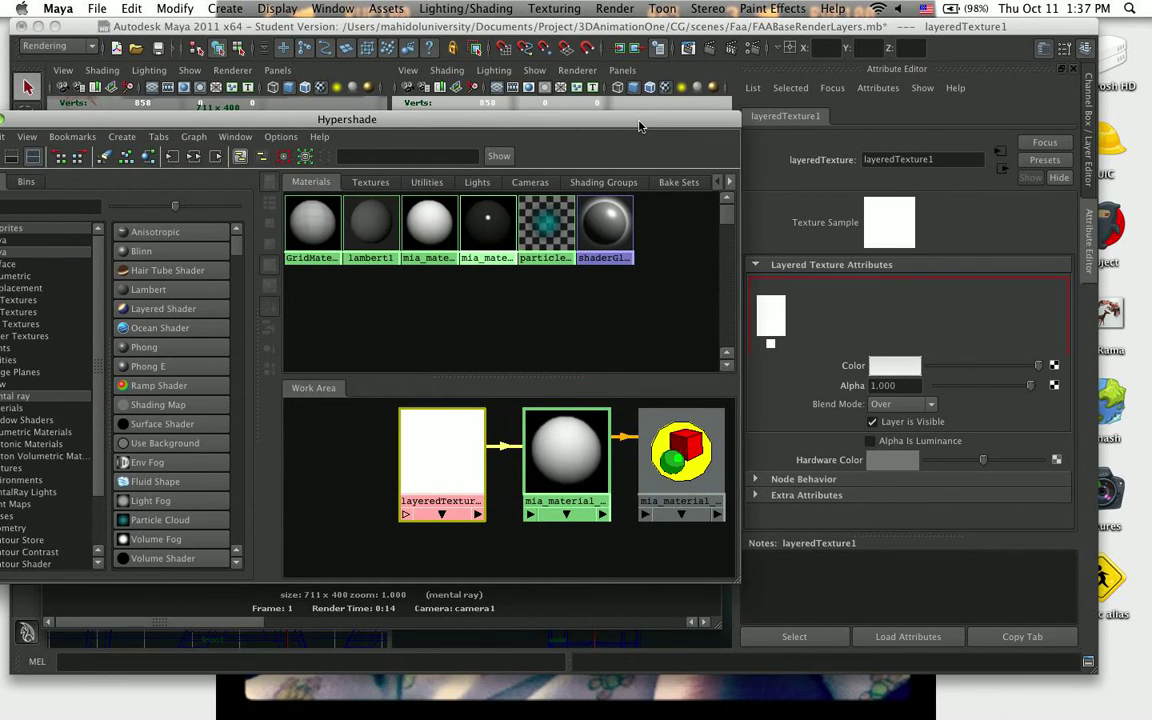
left_click_drag(640, 126, 763, 84)
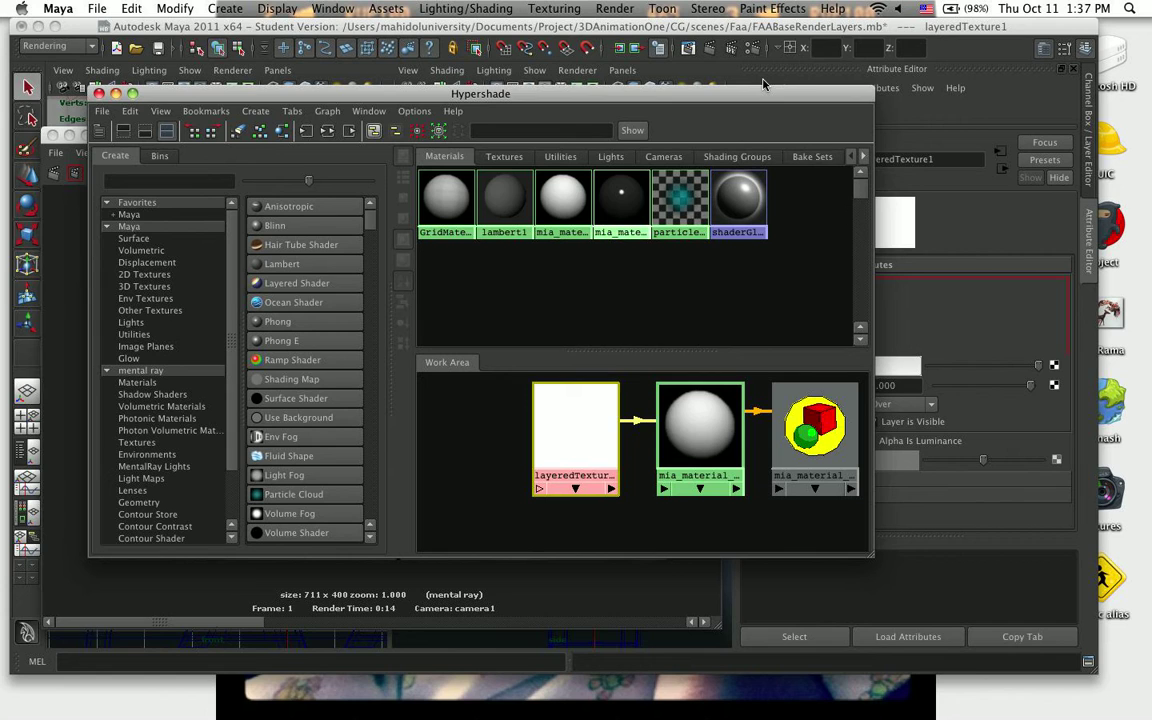
left_click_drag(813, 91, 722, 161)
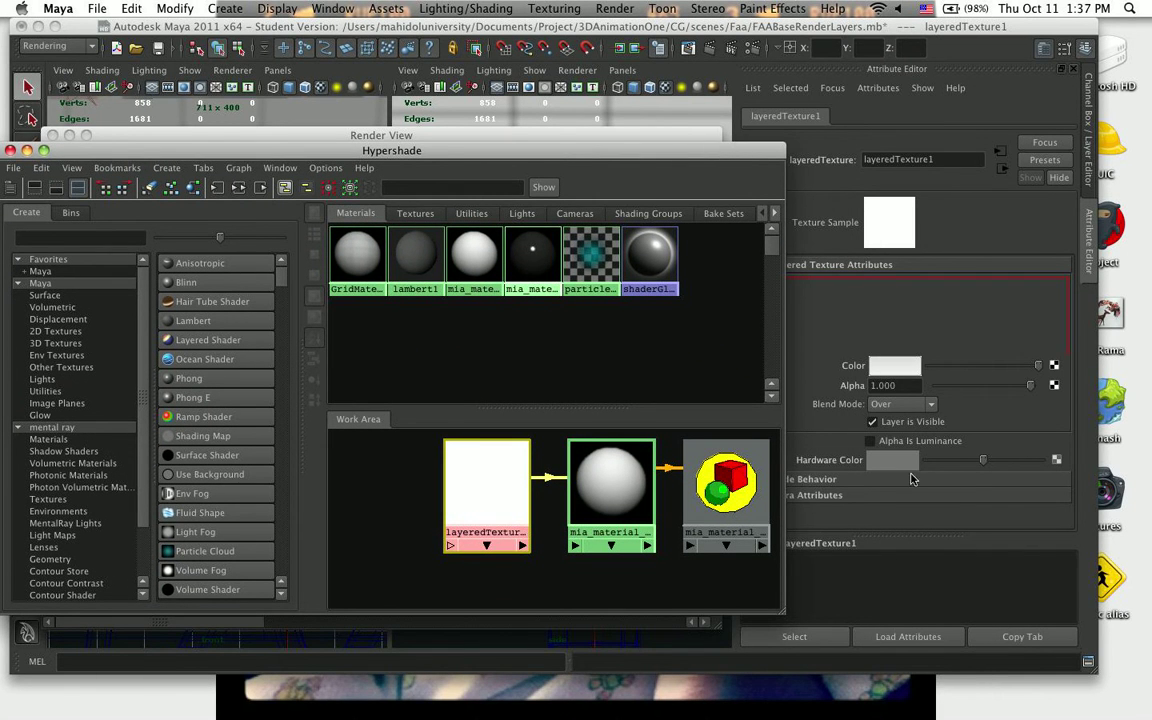
left_click_drag(567, 160, 673, 177)
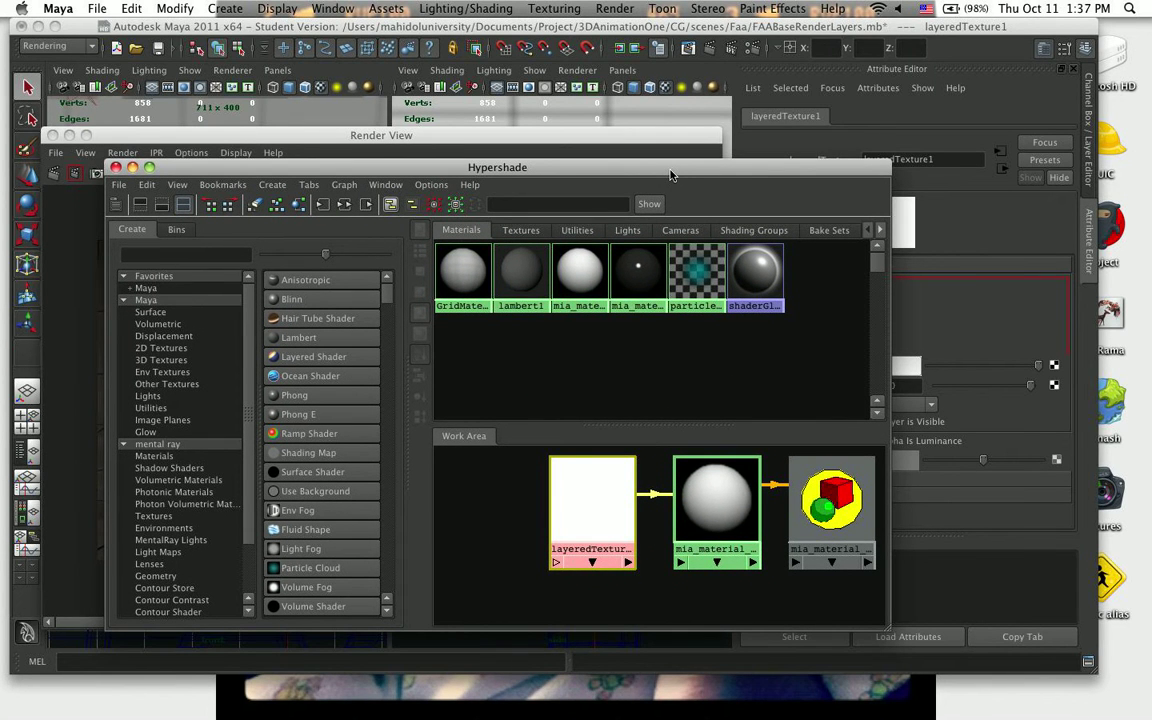
- Add a second layer to the layered texture and make the new green layer in front of the white one active
left_click_drag(655, 168, 385, 102)
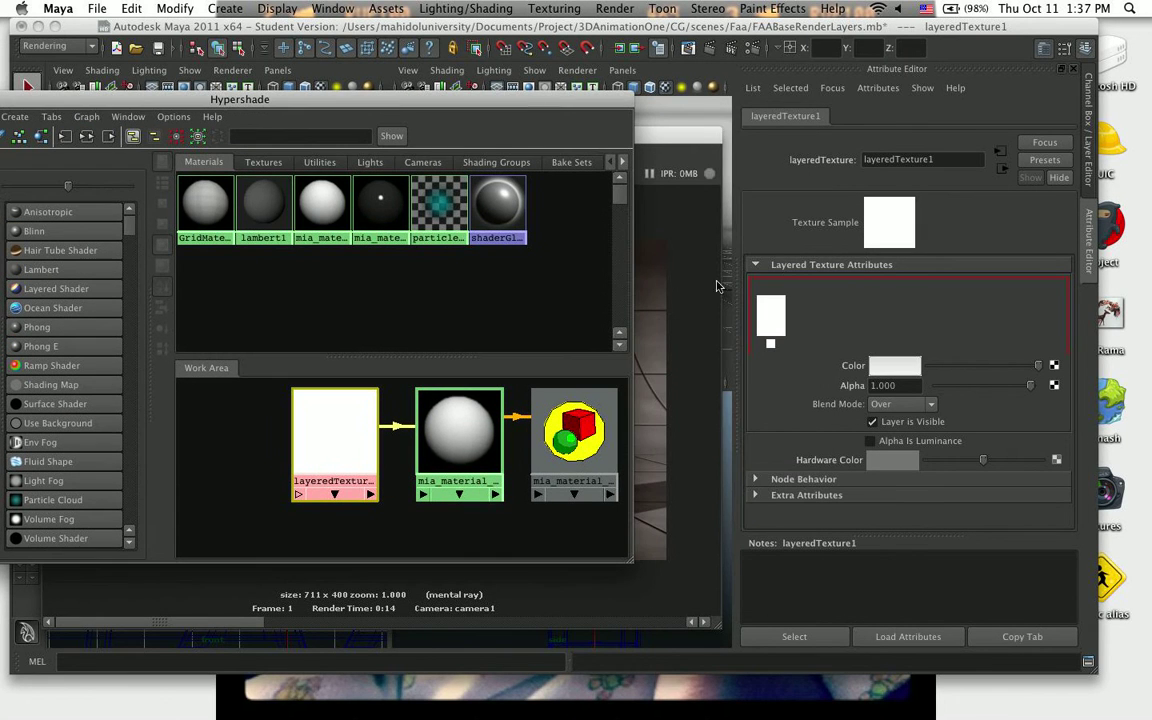
left_click(755, 318)
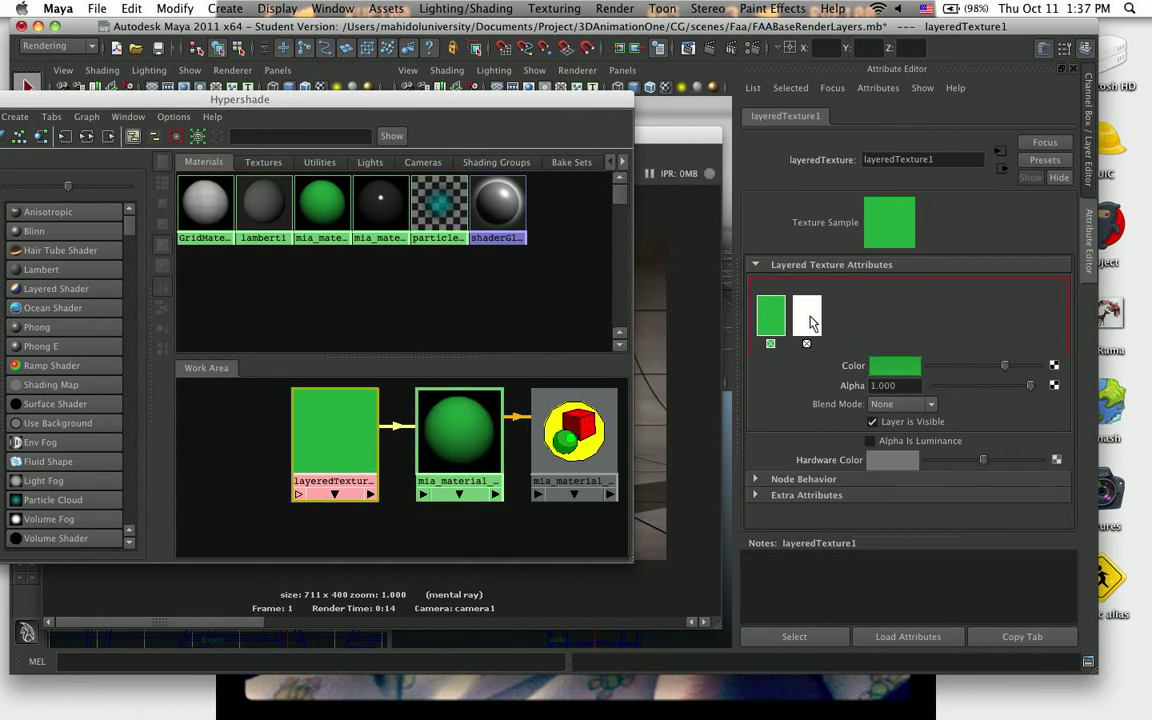
left_click(810, 320)
left_click(768, 329)
- Map the green layer's color with a File texture created as a projection
left_click(1055, 367)
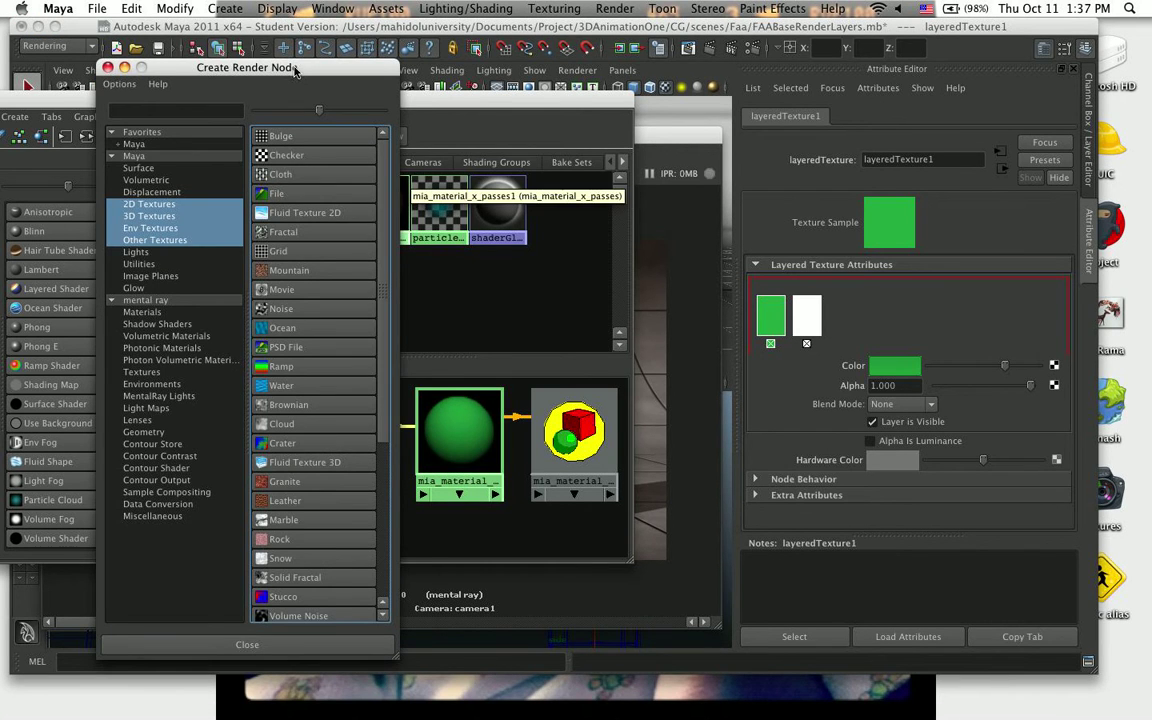
left_click_drag(295, 72, 327, 69)
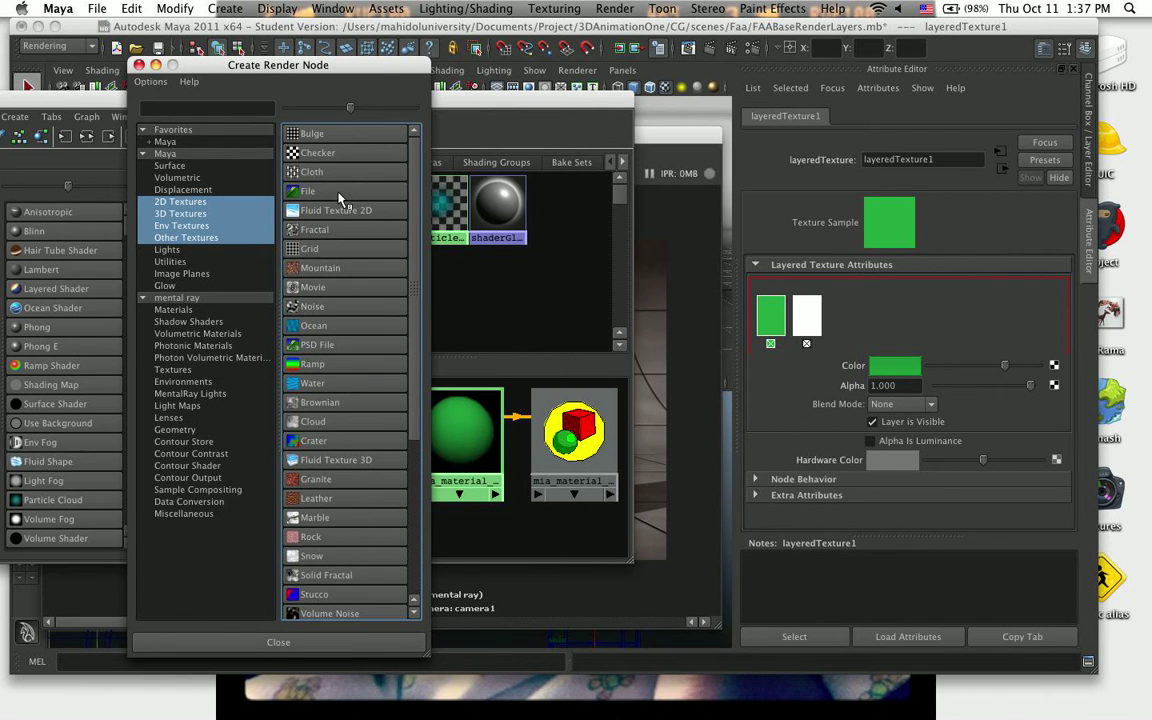
right_click(338, 196)
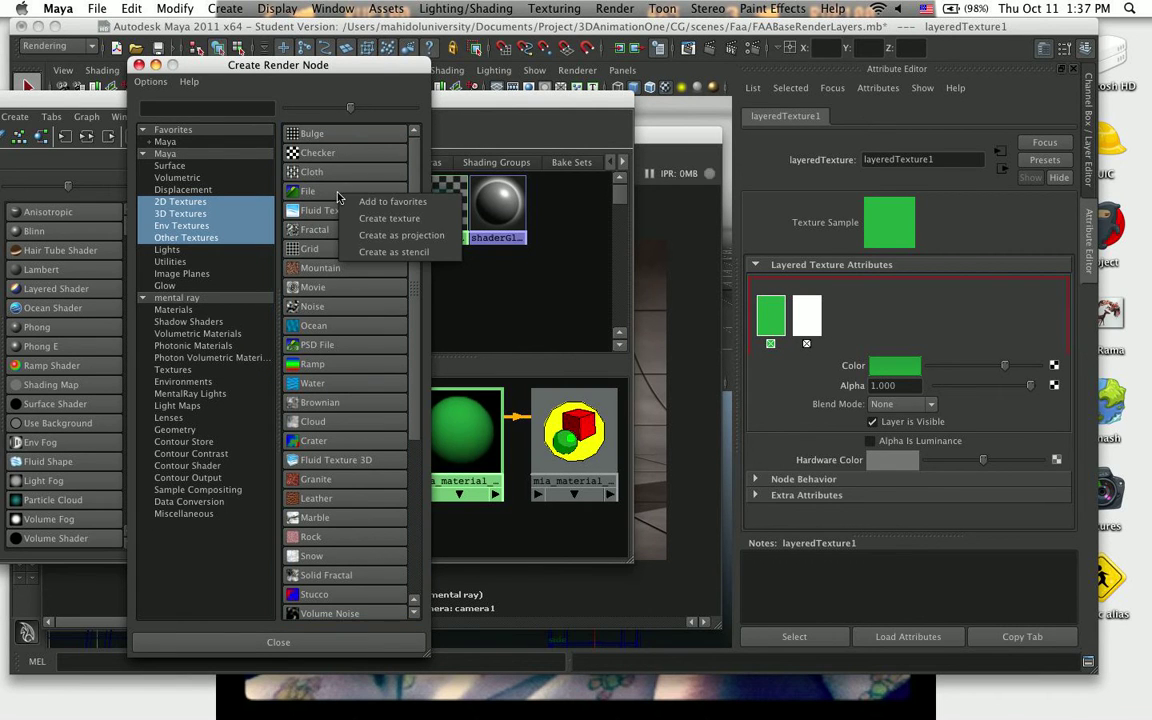
left_click(386, 238)
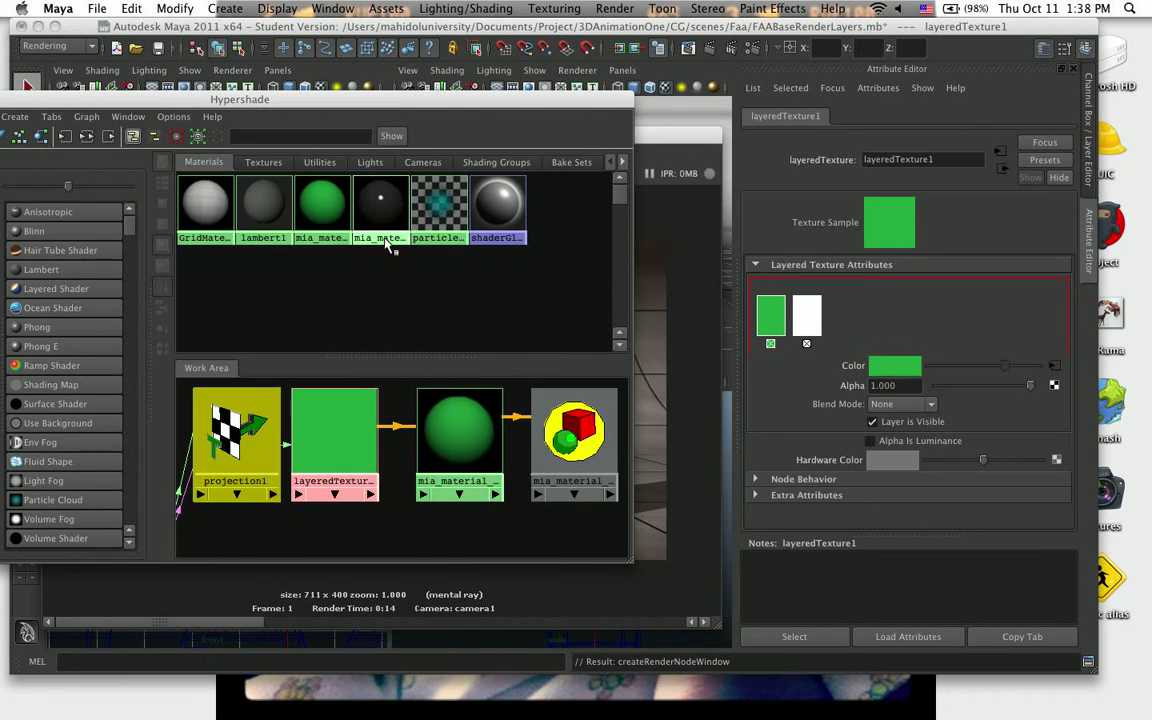
- Graph the input and output connections of mia_material_x1_passes and spread out the file, projection and 3D placement nodes
left_click(321, 207)
left_click(86, 136)
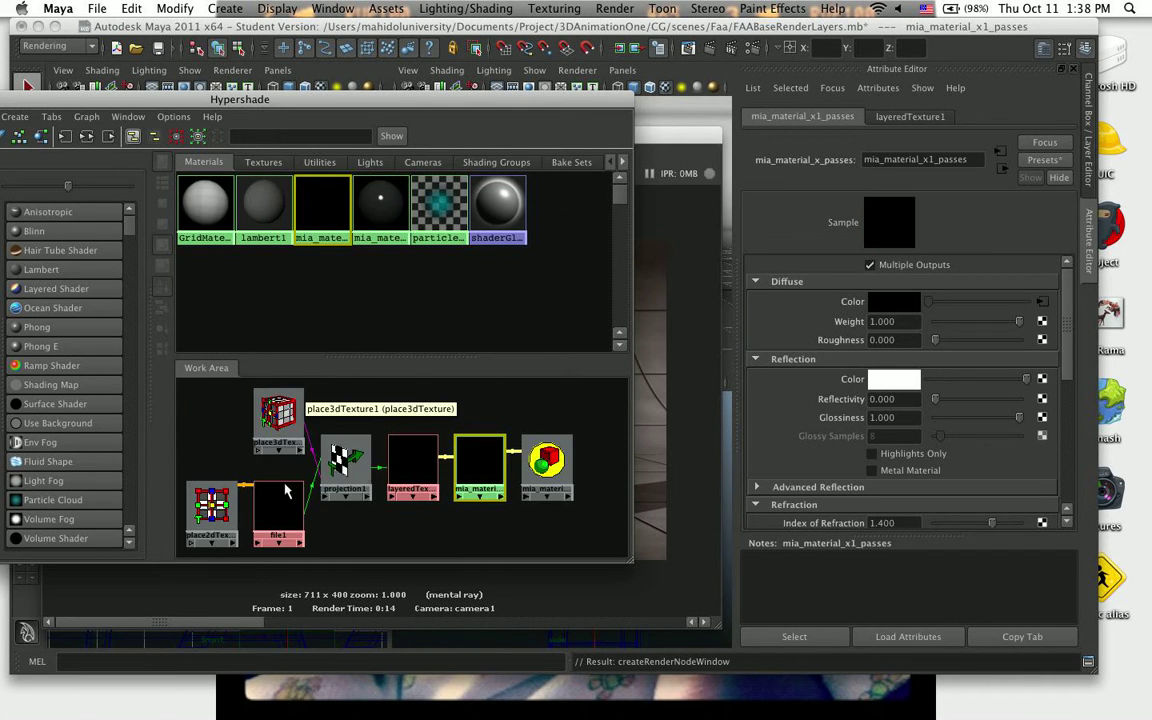
mouse_move(281, 508)
left_mouse_down()
mouse_move(276, 495)
mouse_move(285, 503)
left_mouse_up()
left_click_drag(350, 469, 349, 456)
left_click_drag(272, 416, 251, 405)
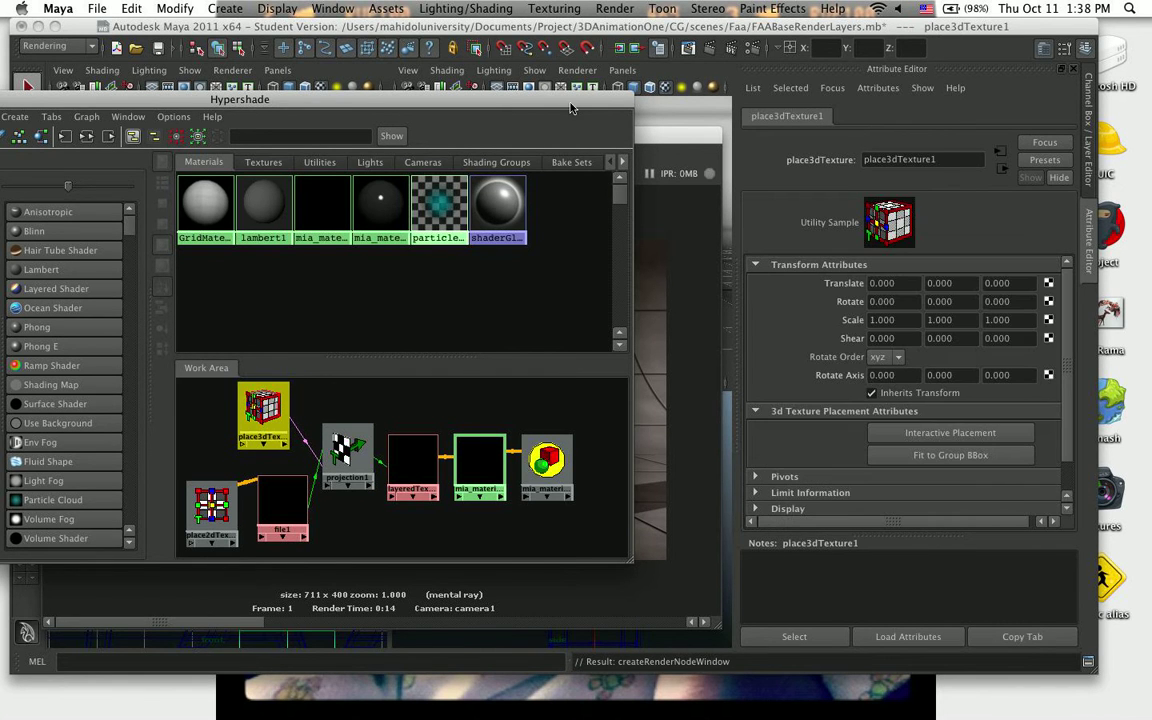
- Uncover the perspective view and move the 3D texture placement onto the letter F, at about X -3.3 and Y 2.4
left_click_drag(593, 108, 446, 107)
left_click_drag(548, 140, 567, 448)
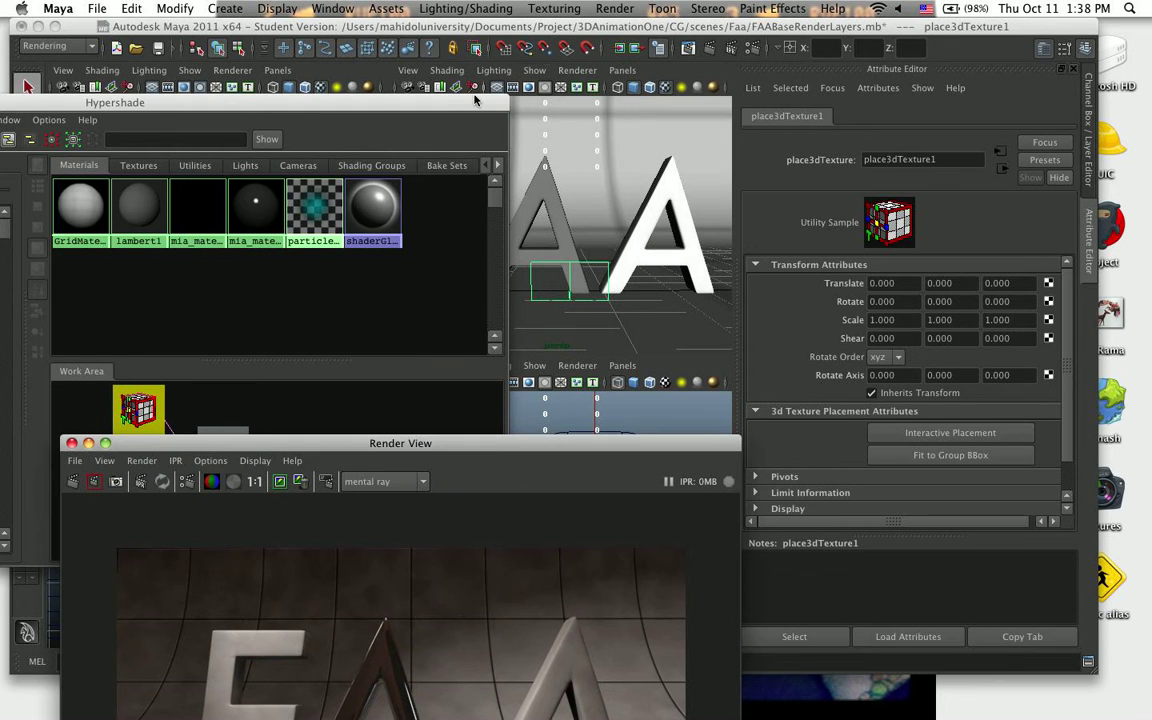
left_click_drag(472, 98, 391, 104)
left_click_drag(570, 280, 436, 267, "alt")
left_click_drag(540, 239, 514, 280, "alt")
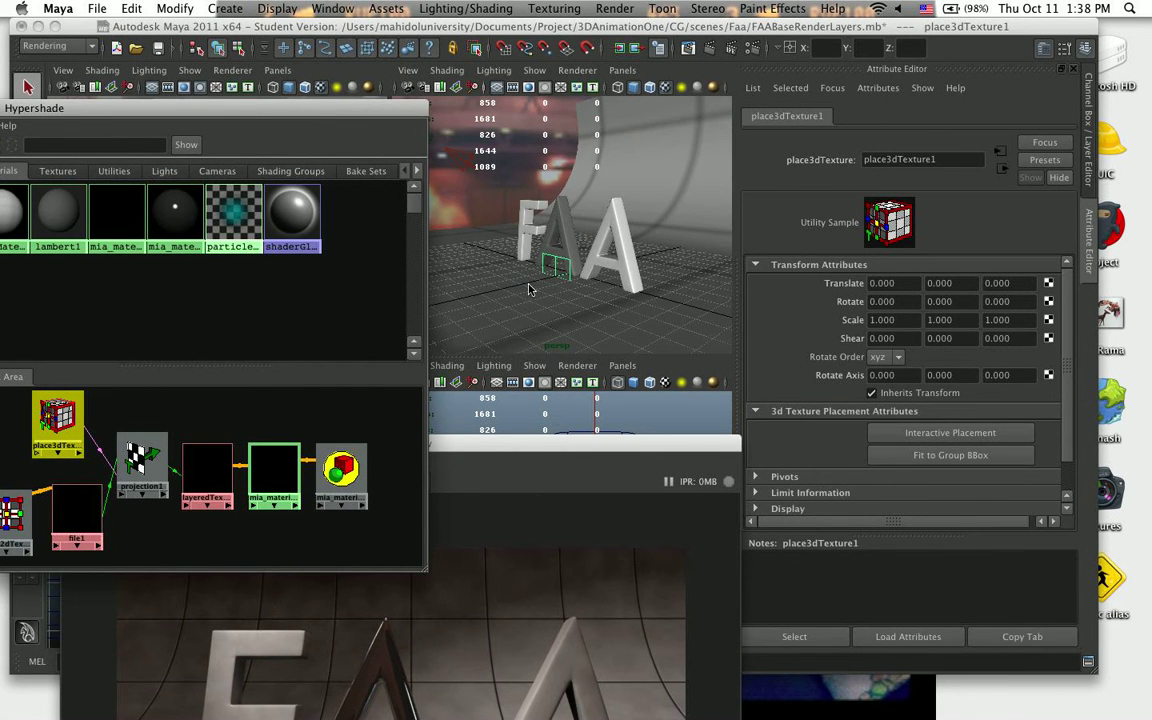
key("w")
left_click_drag(572, 221, 571, 176)
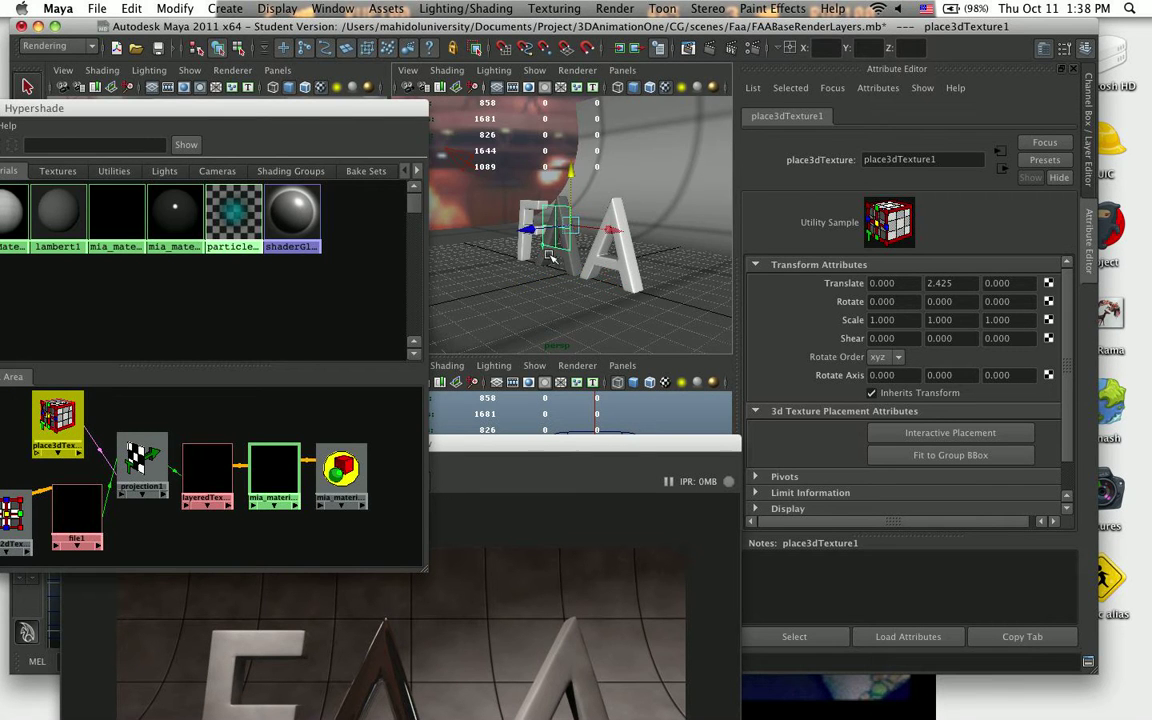
left_click_drag(520, 295, 607, 285, "alt")
left_click_drag(648, 232, 583, 229)
left_click_drag(566, 268, 515, 250, "alt")
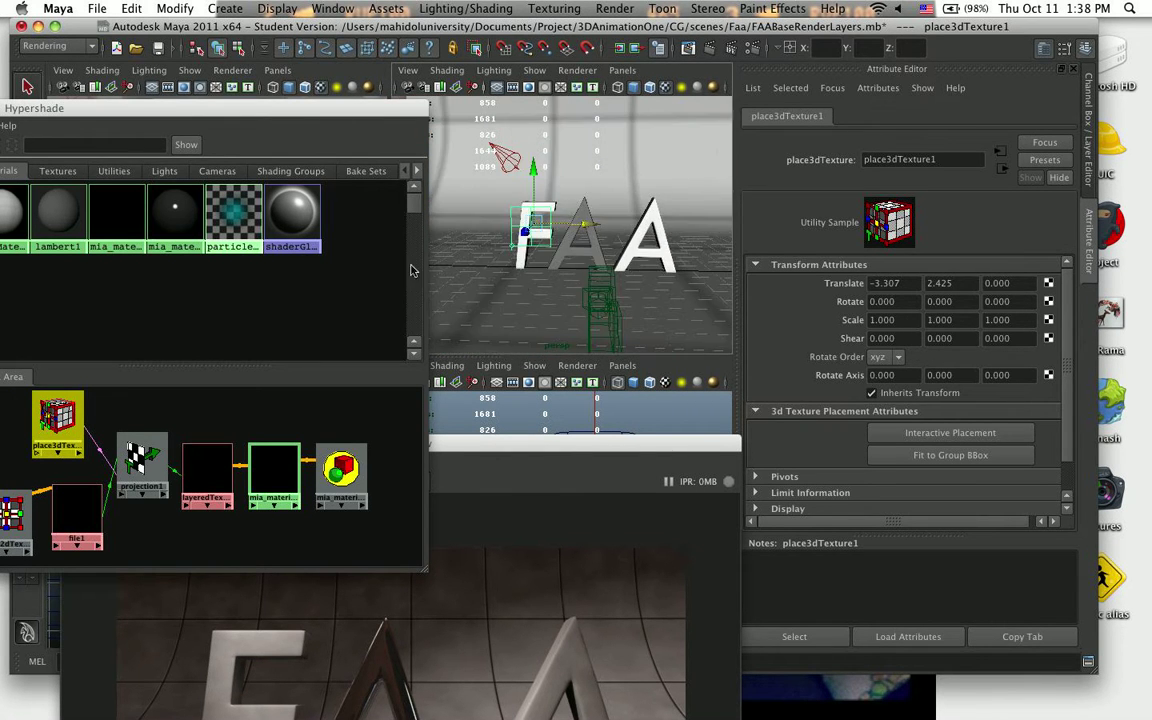
- Browse for the file1 texture's image in the sourceimages/Faa/DirtMaps folder
left_click_drag(228, 116, 703, 74)
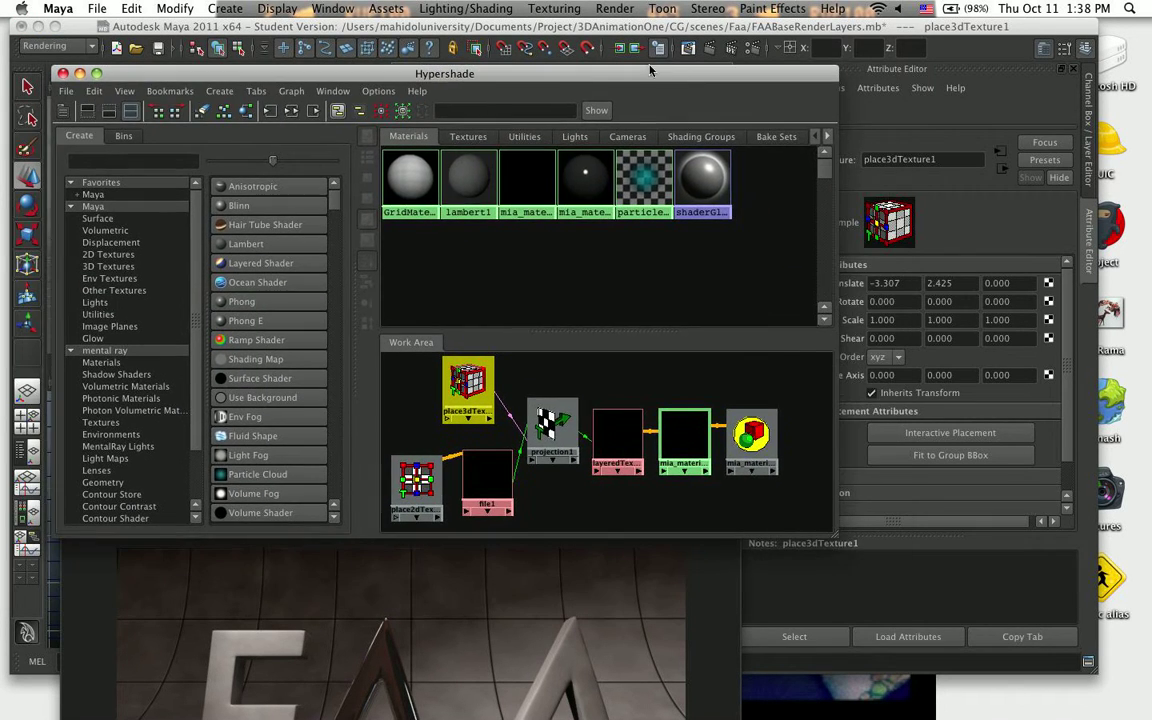
left_click(482, 530)
double_click(490, 482)
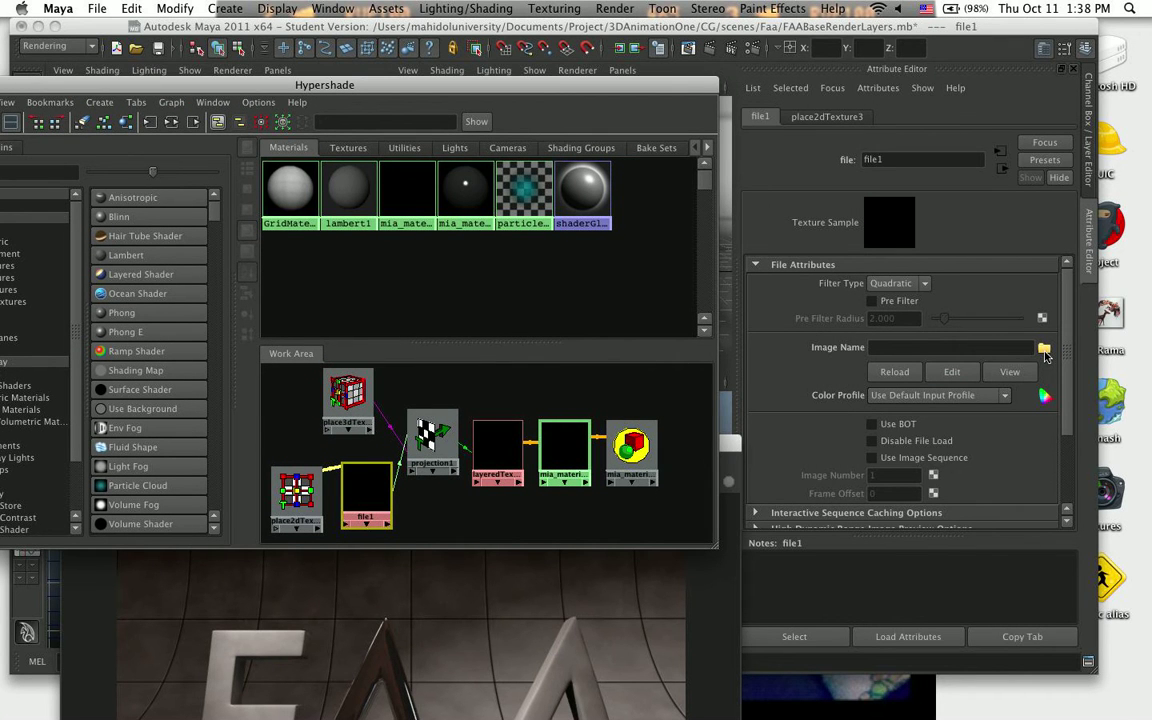
left_click(1044, 350)
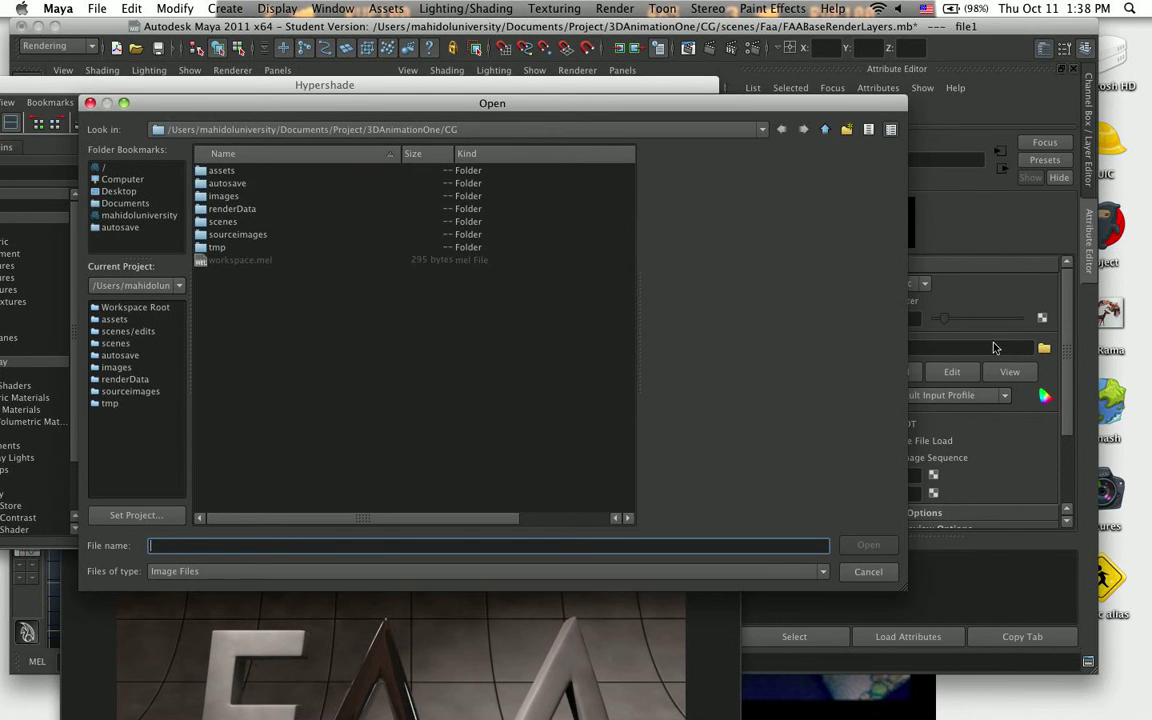
double_click(237, 234)
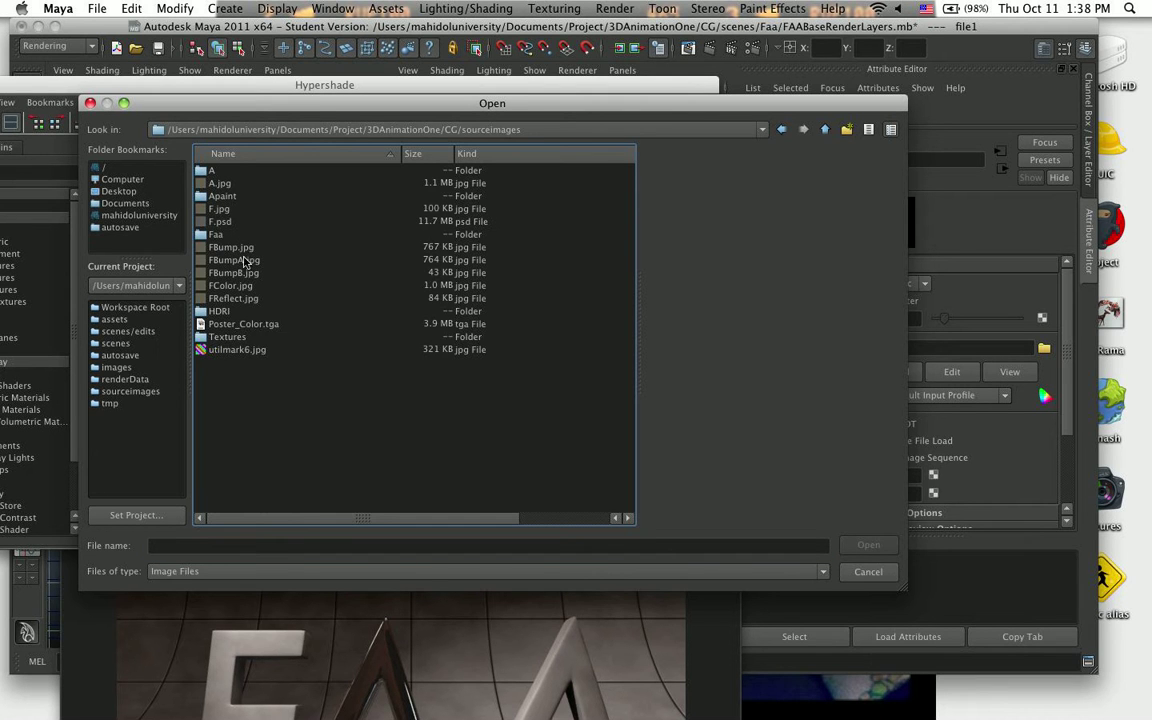
double_click(212, 234)
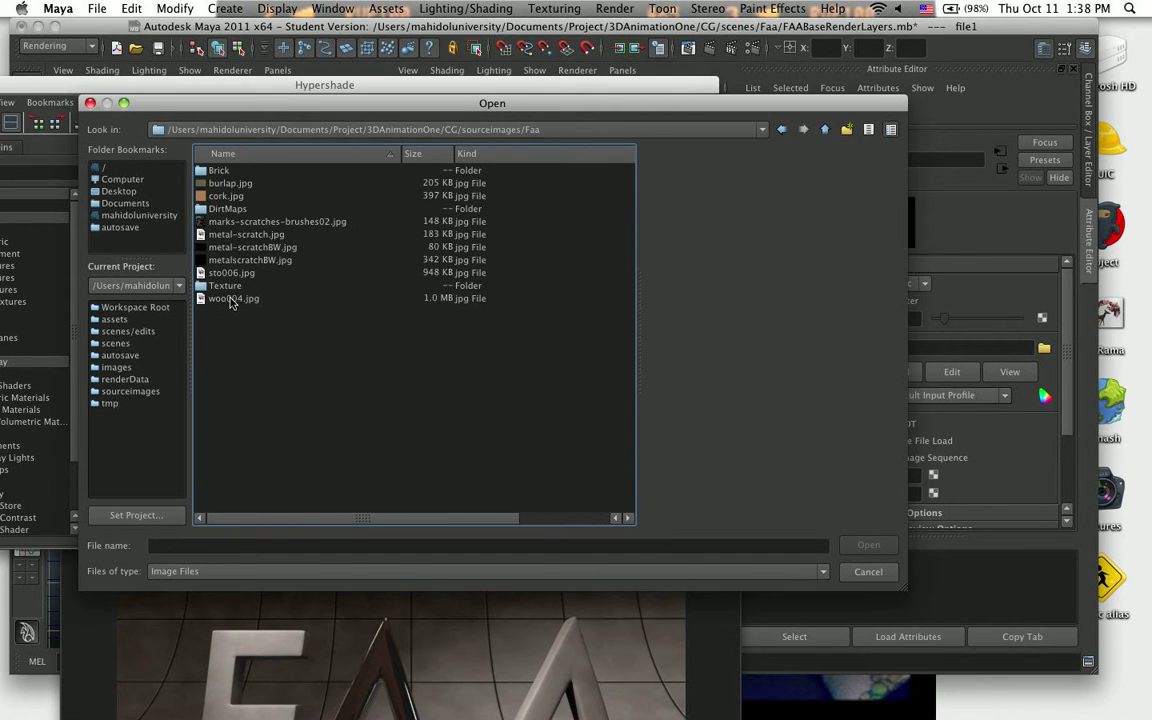
left_click(226, 209)
double_click(224, 210)
- Preview several dirt maps and load tile01heavy013.jpg from the DirtMaps folder as the file1 texture's image
scroll(290, 247, "down", 3)
scroll(319, 321, "up", 3)
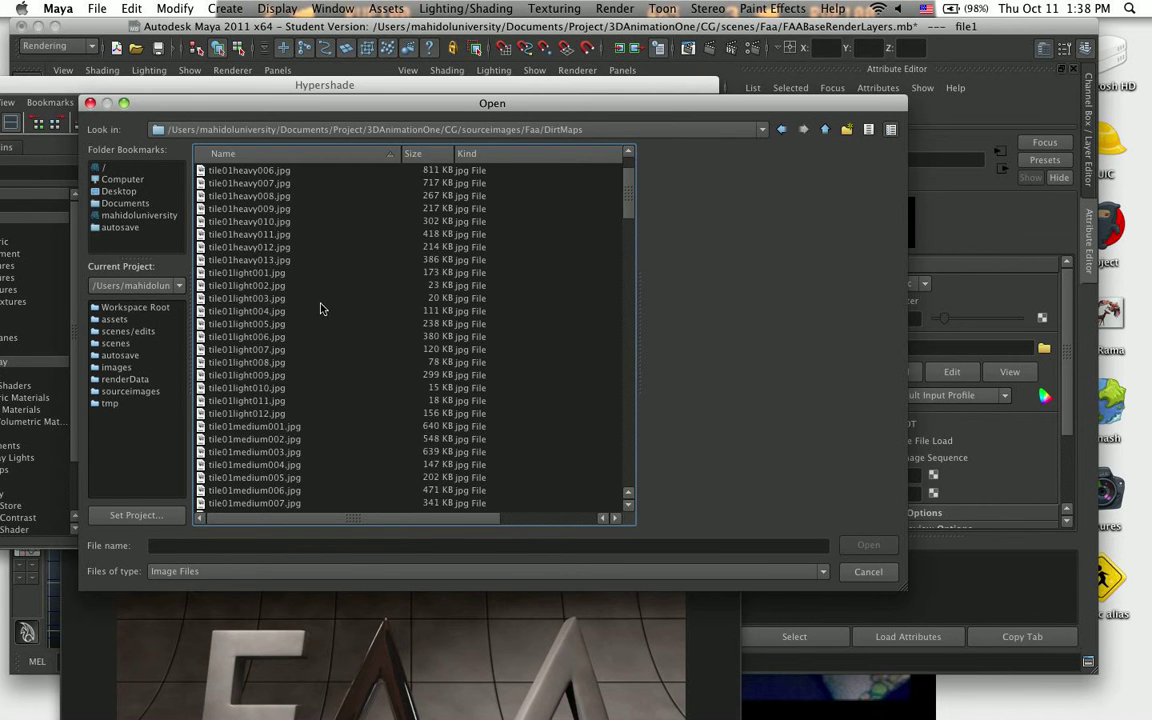
left_click(278, 259)
left_click(275, 272)
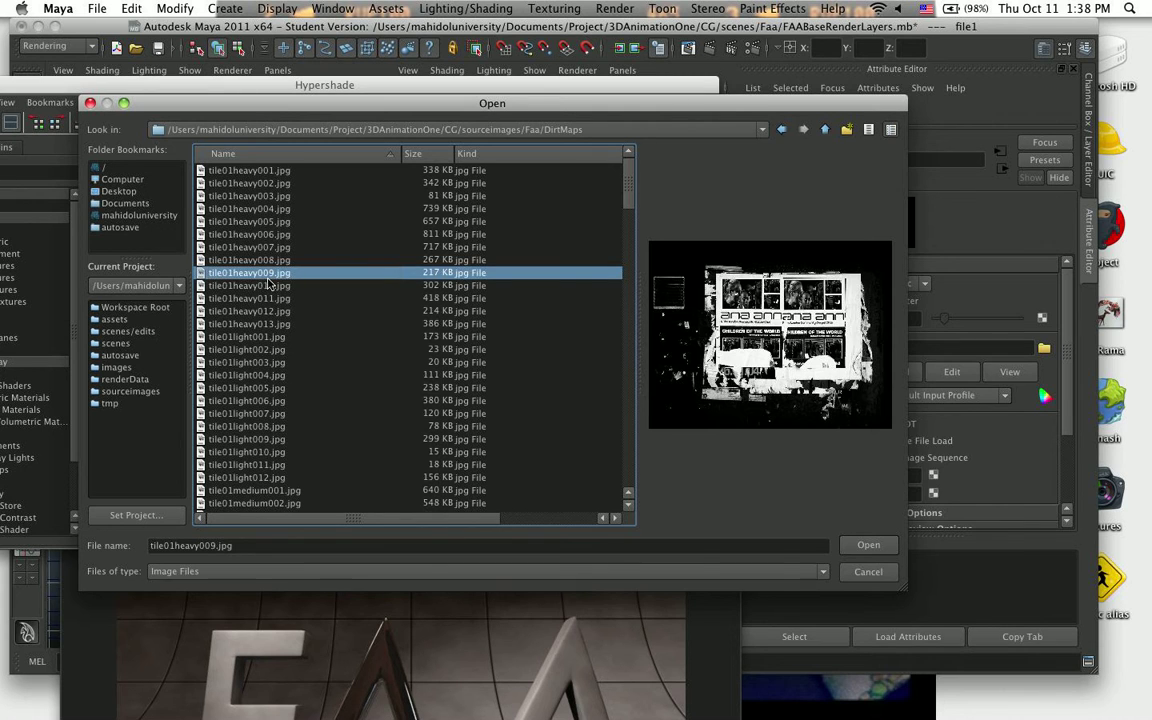
key("Up")
key("Down")
key("Down")
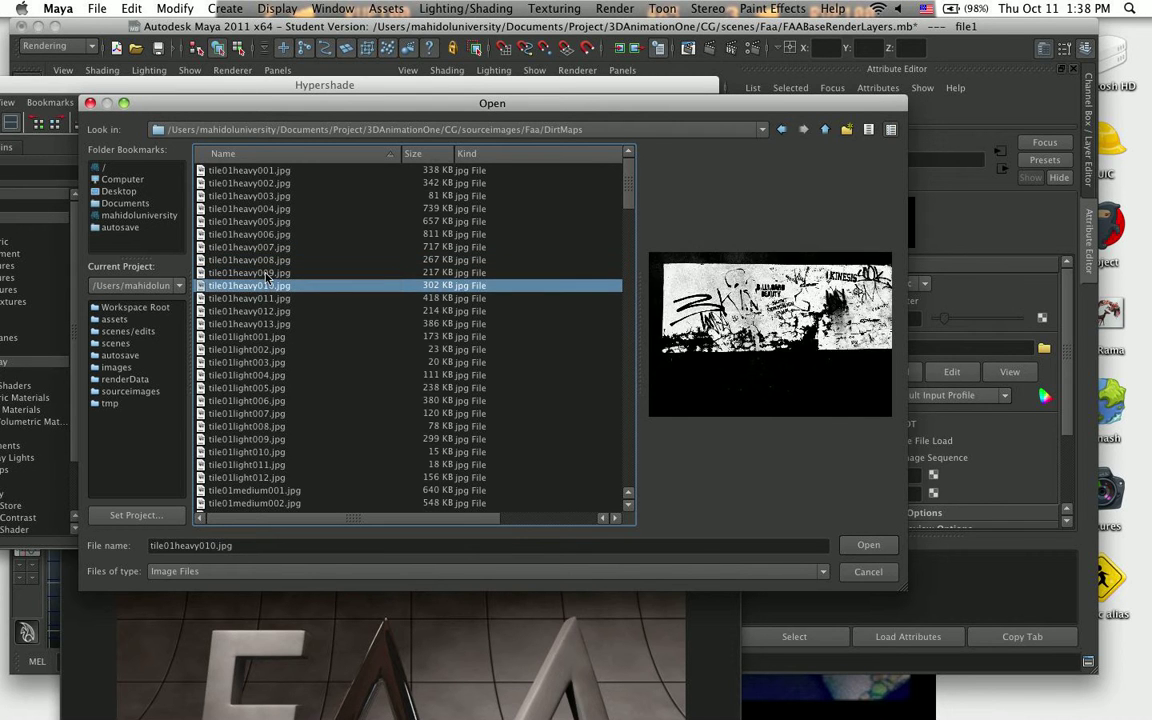
key("Up")
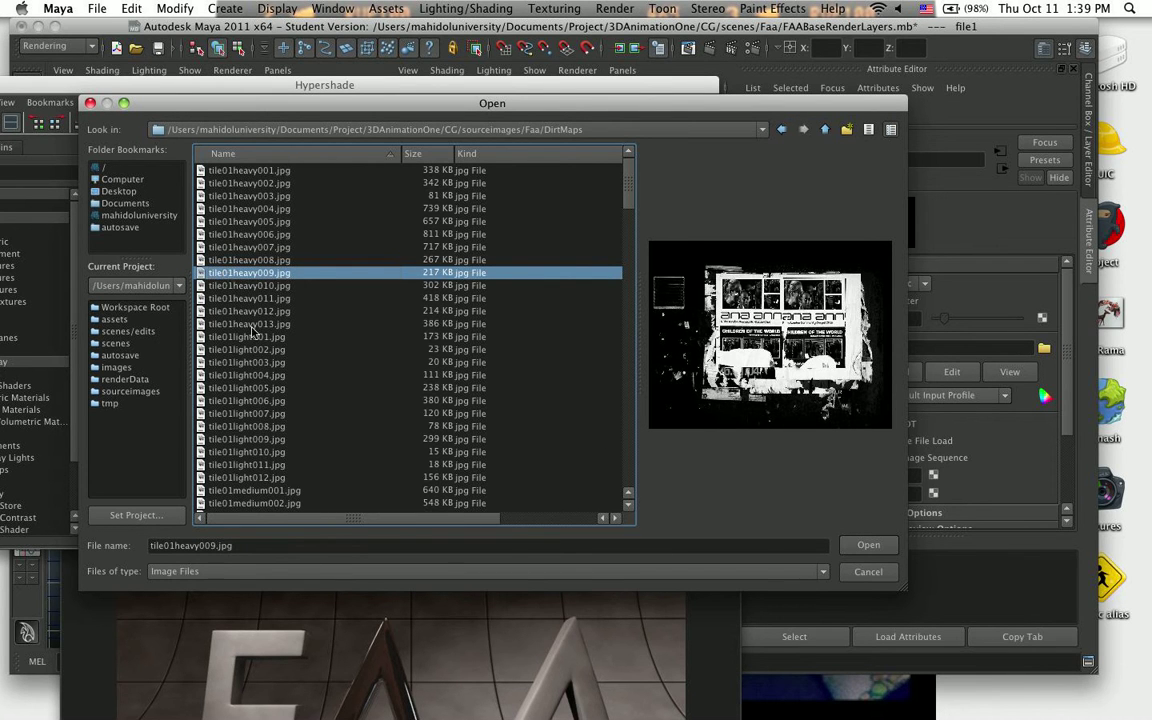
left_click(250, 325)
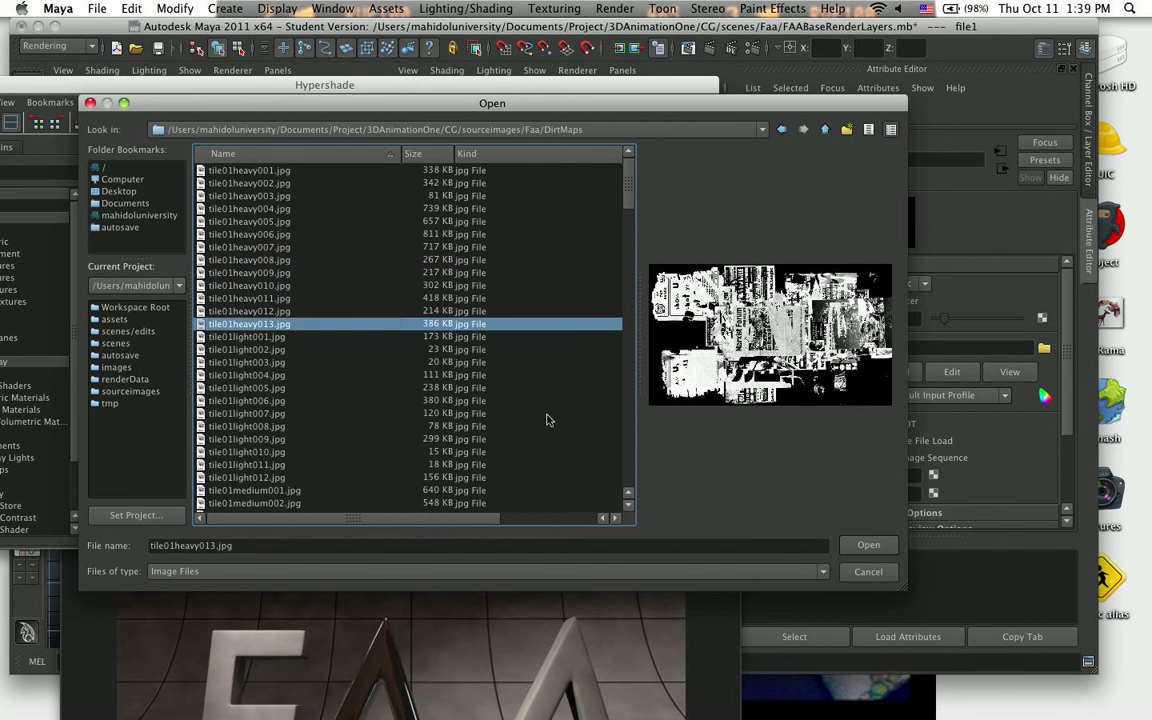
left_click(866, 545)
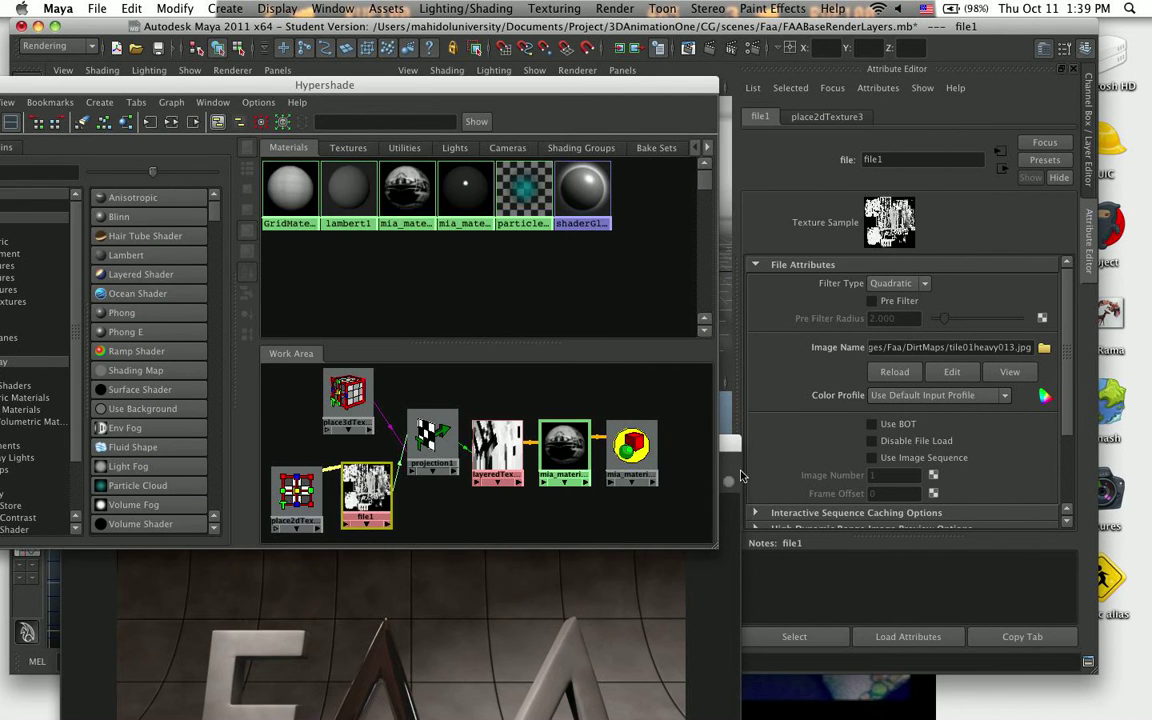
- Select the projection's 3D placement node and render a test region around the letter F
left_click_drag(415, 88, 95, 97)
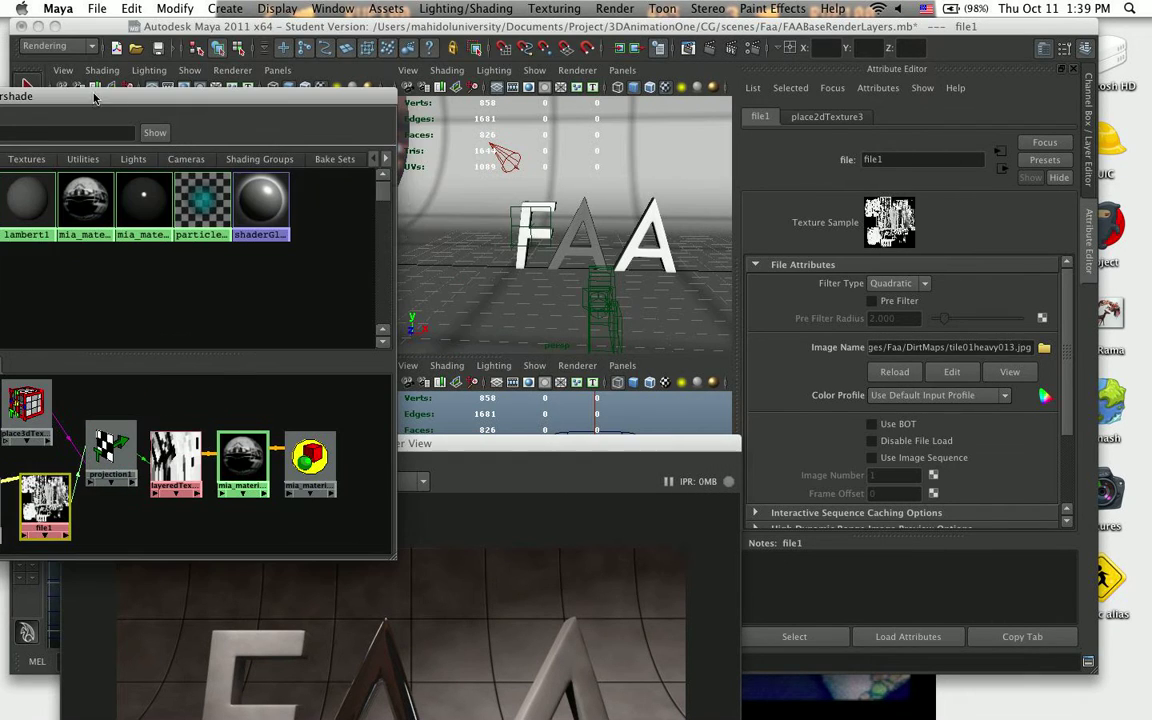
left_click(26, 405)
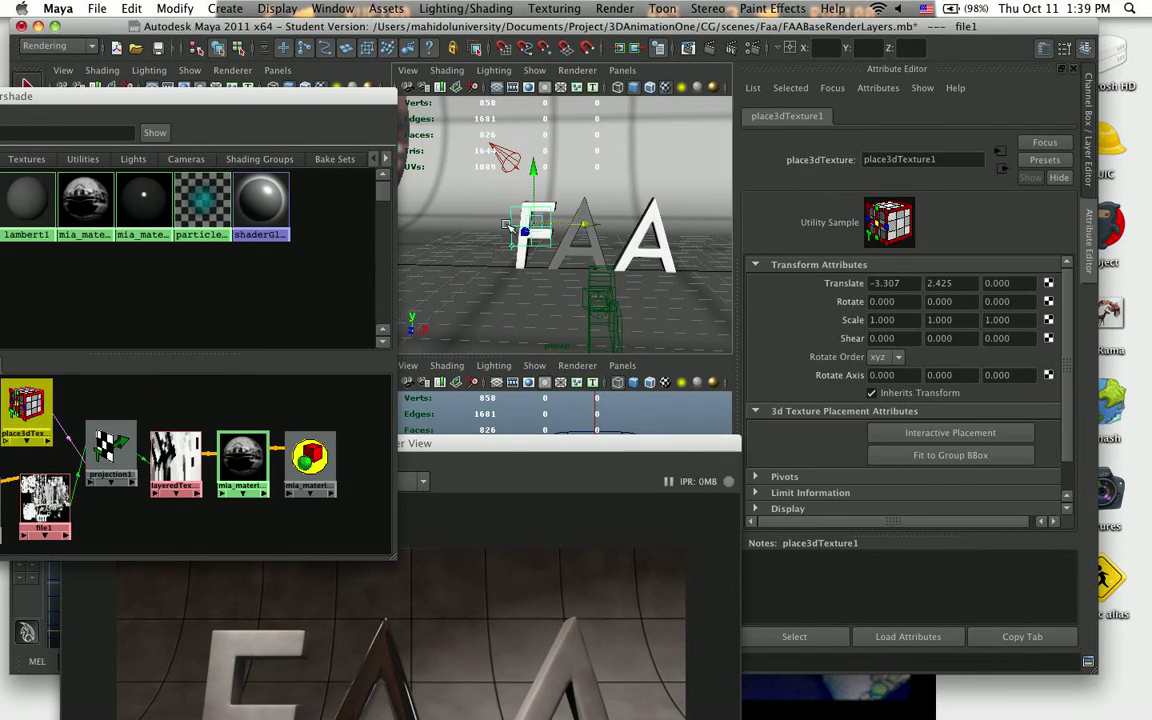
left_click_drag(258, 106, 458, 91)
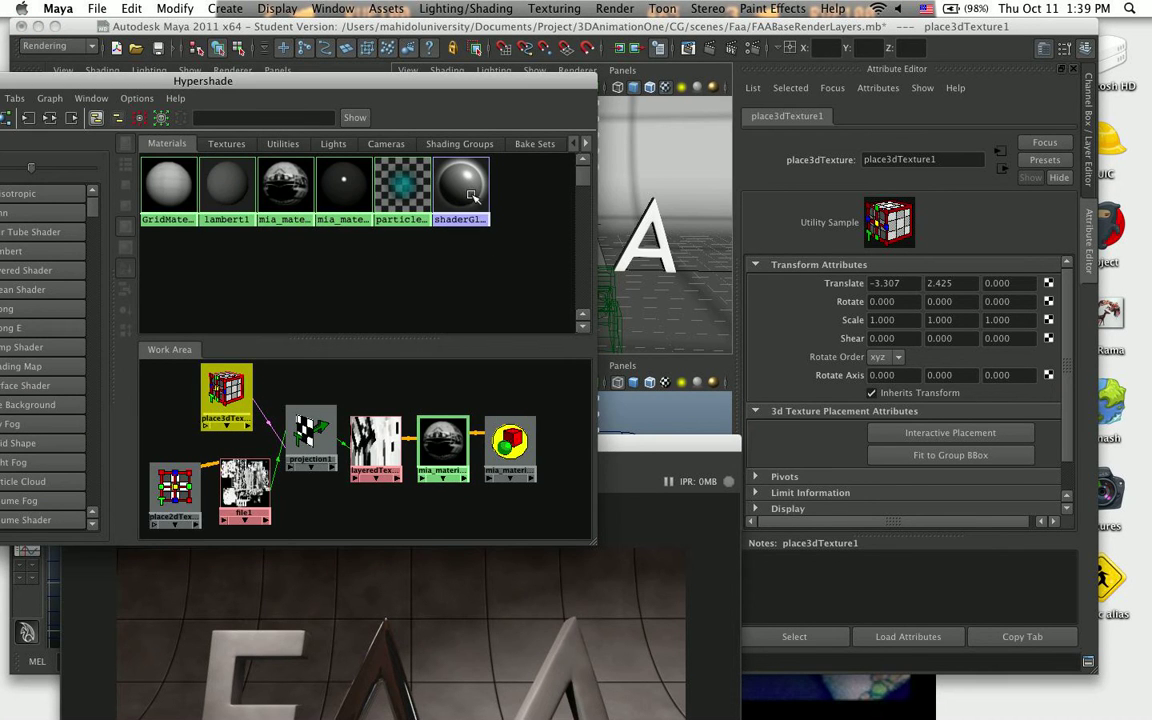
left_click_drag(634, 452, 712, 210)
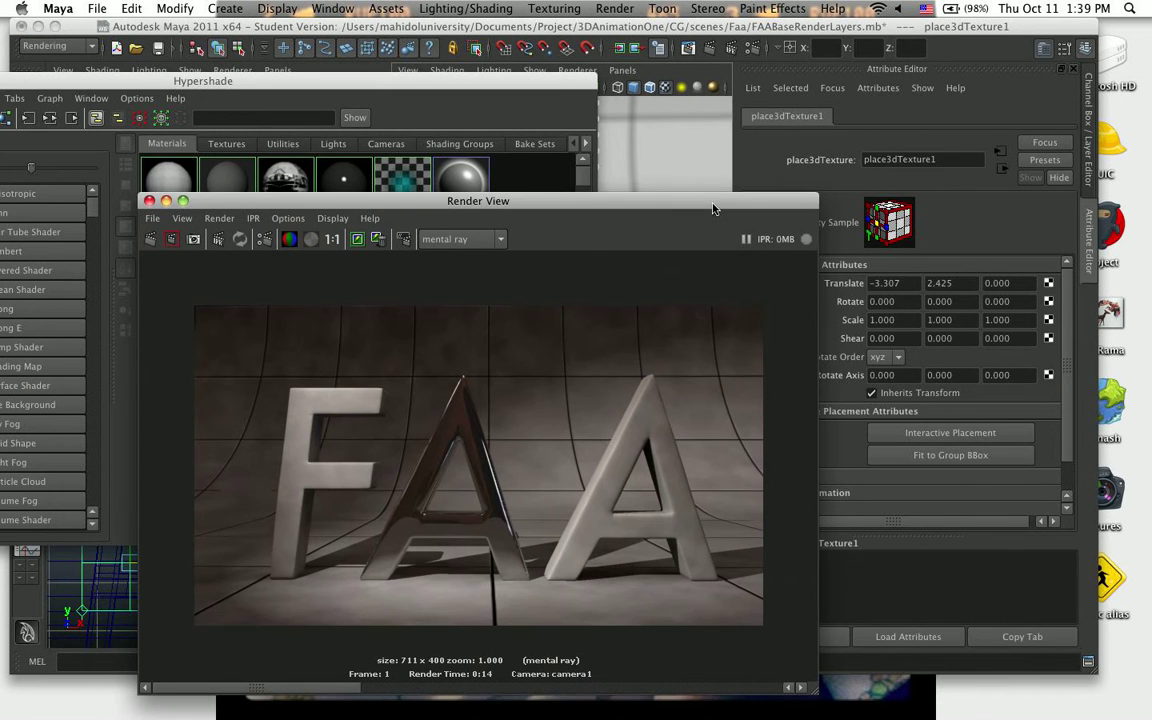
left_click_drag(240, 361, 392, 613)
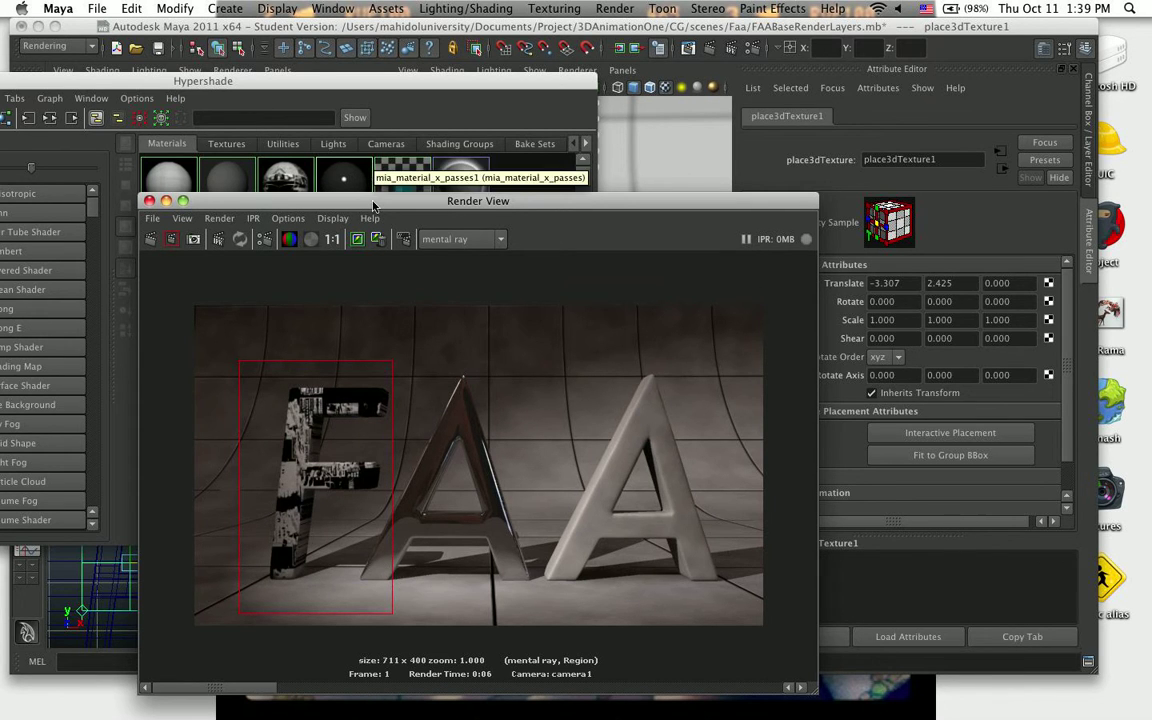
- Uncover the perspective view and move the 3D texture placement along X to the middle letter, at about X 0.15
left_click_drag(374, 201, 692, 238)
left_click_drag(490, 81, 303, 104)
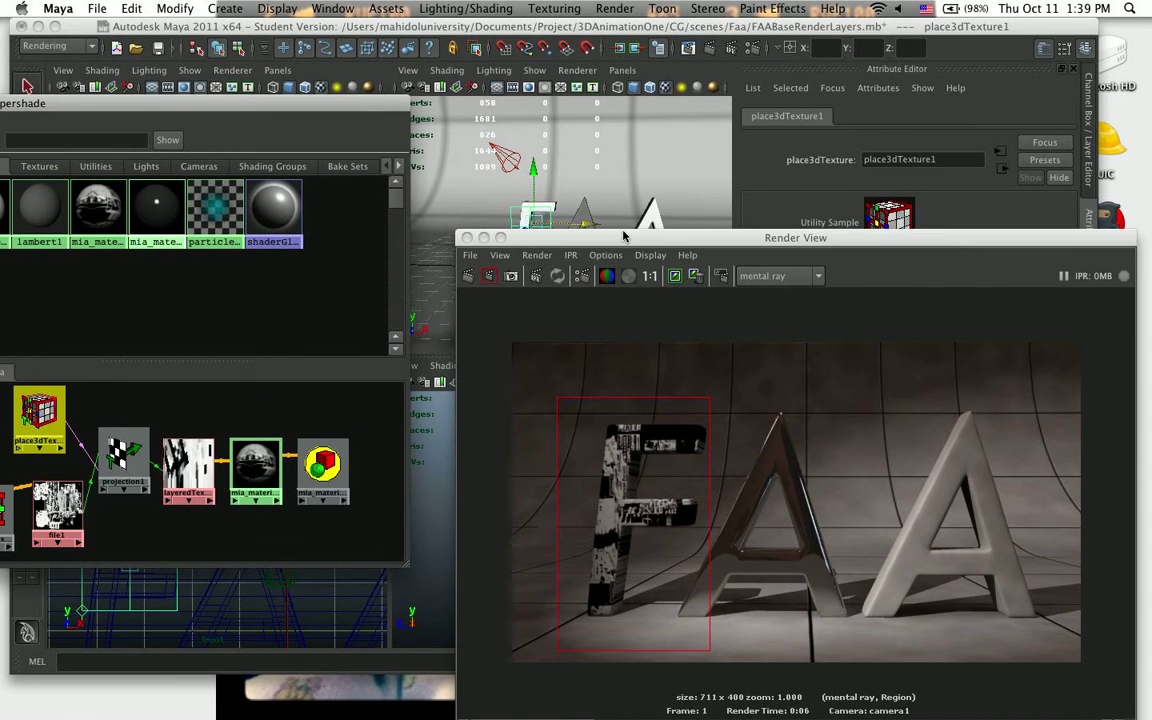
left_click_drag(621, 238, 588, 337)
left_click_drag(563, 232, 551, 254, "alt")
left_click_drag(581, 332, 432, 459)
left_click_drag(287, 490, 245, 241)
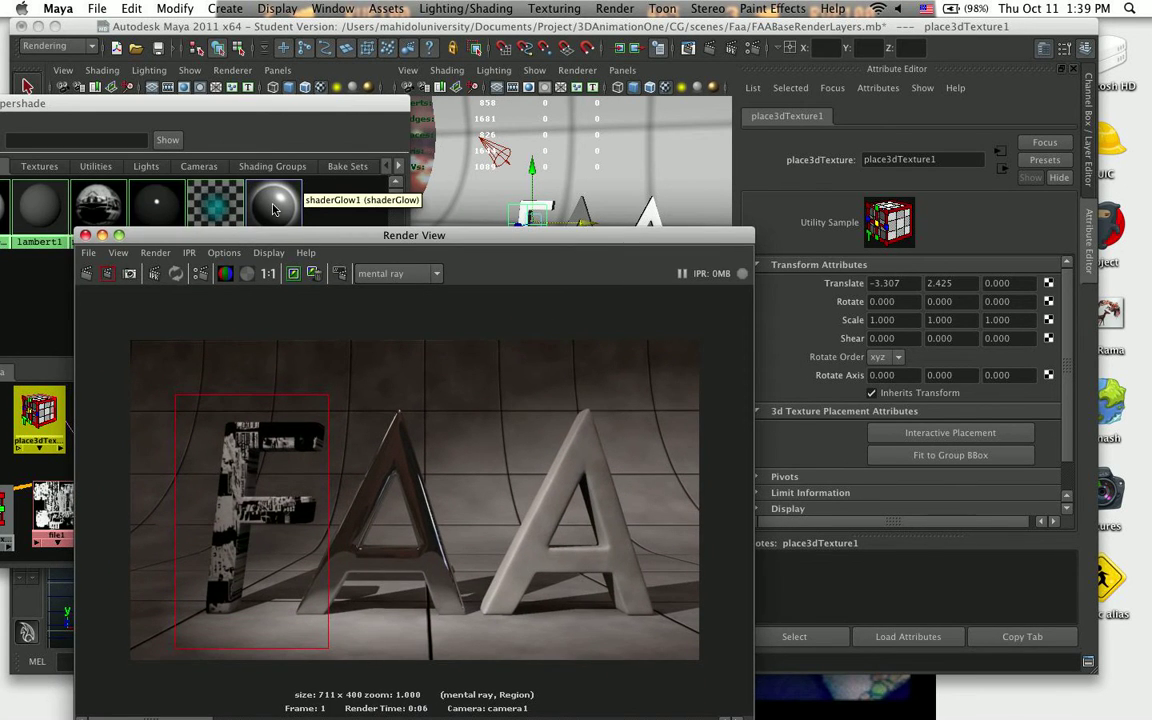
left_click_drag(269, 238, 84, 288)
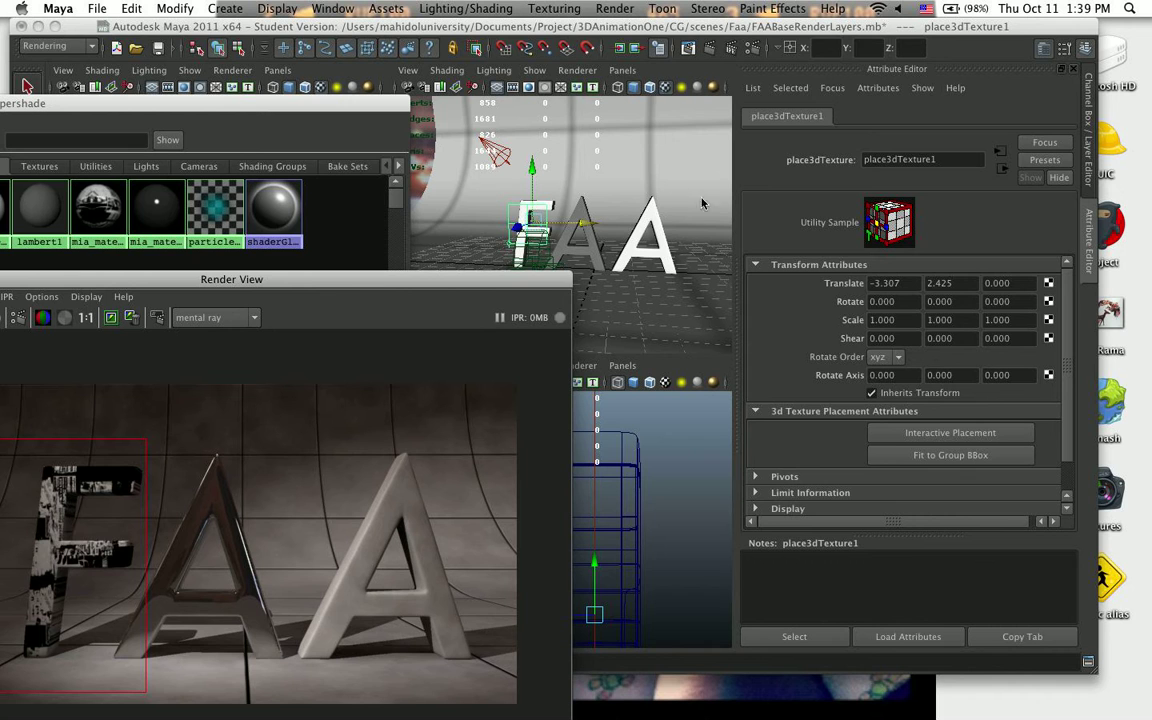
left_click_drag(578, 226, 646, 236)
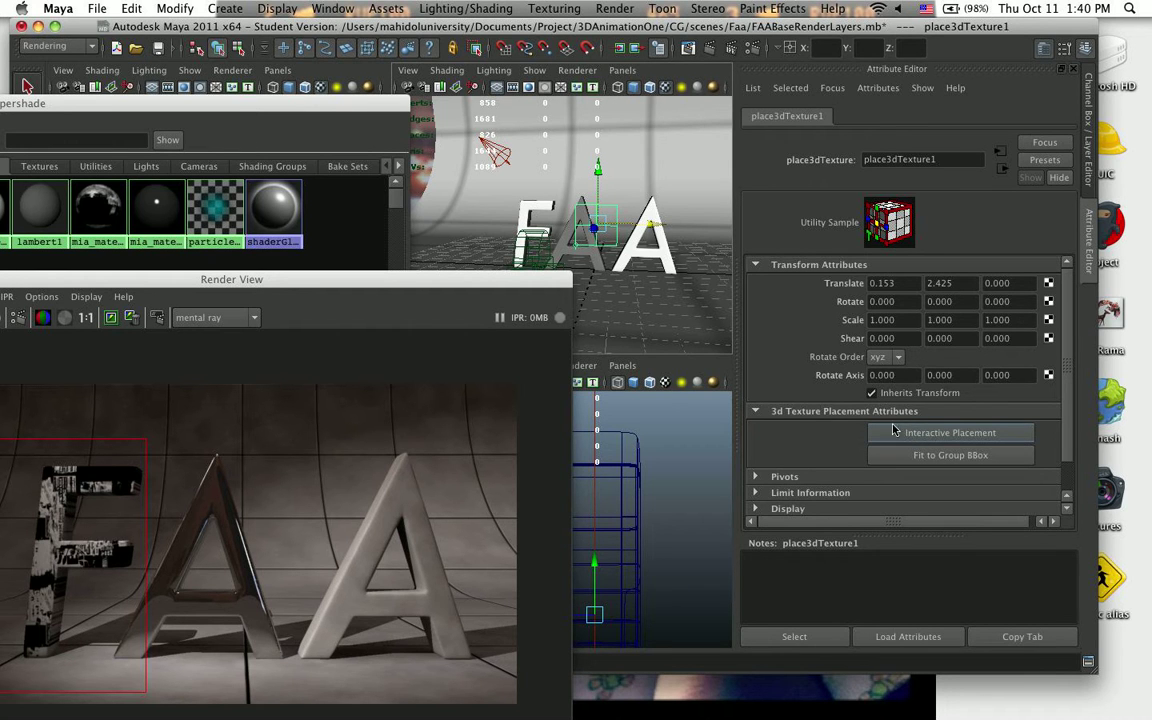
- Interactively stretch the projection placement over all three letters, to a scale of about 4.53 by 2.08 centred near X -0.15, Y 2.03
left_click(966, 437)
left_click_drag(610, 231, 522, 227)
left_click_drag(610, 185, 647, 229)
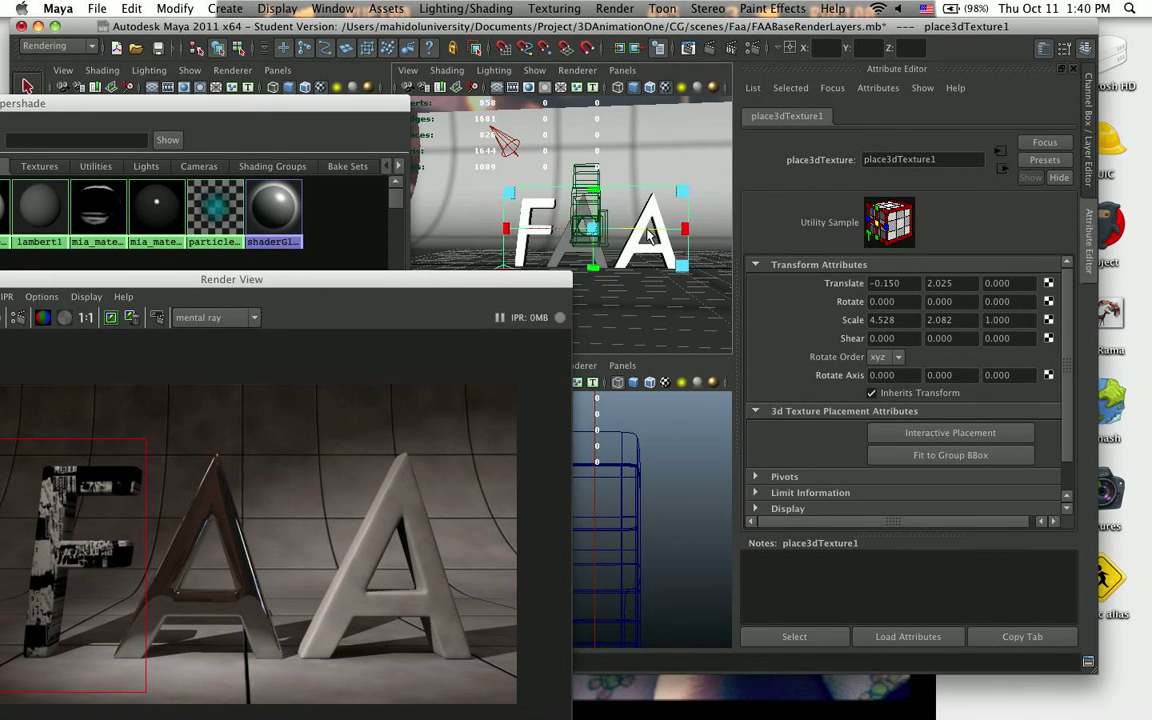
- Render a test region covering all three letters to check the stretched projection
left_click_drag(549, 279, 759, 97)
left_click_drag(205, 264, 711, 491)
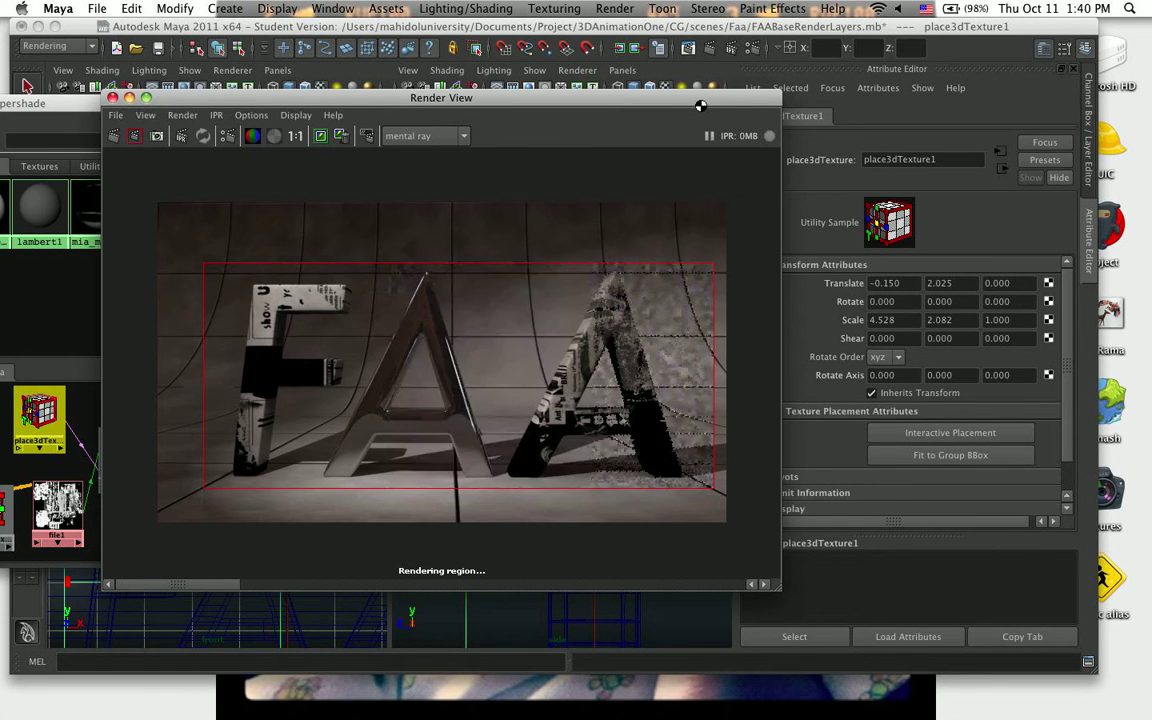
left_click_drag(697, 97, 745, 162)
- Open the layered texture's attributes and try the Add blend mode on its projection layer
left_click_drag(390, 101, 628, 80)
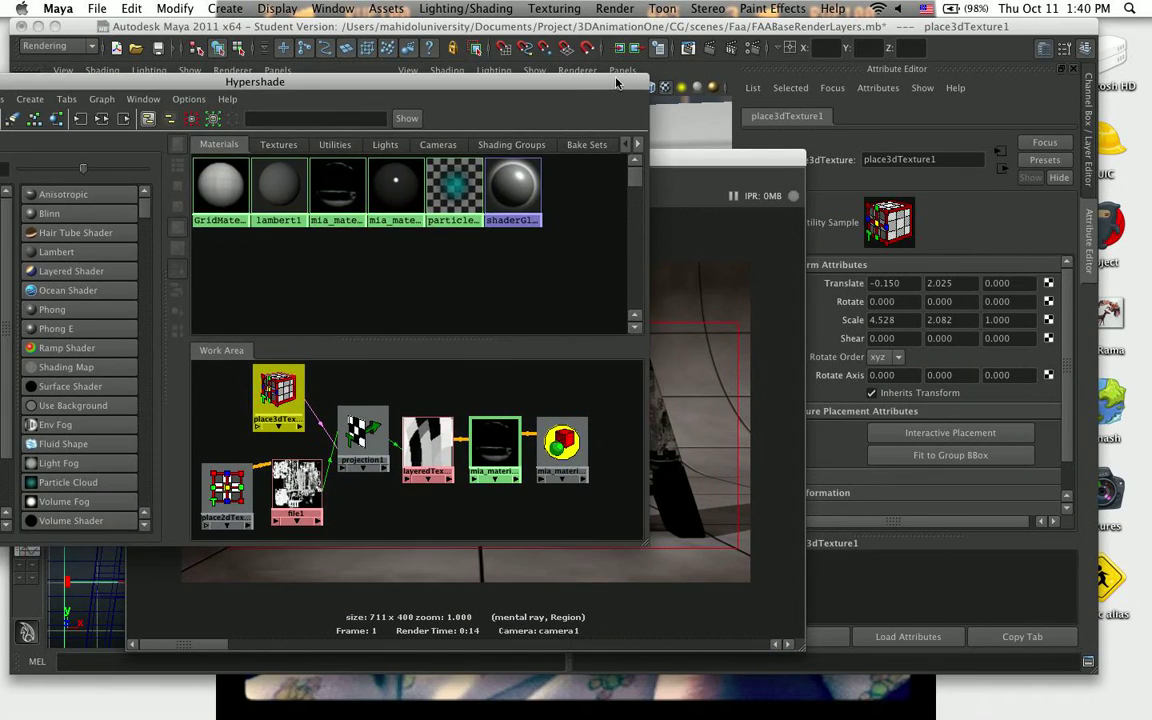
left_click_drag(705, 158, 569, 496)
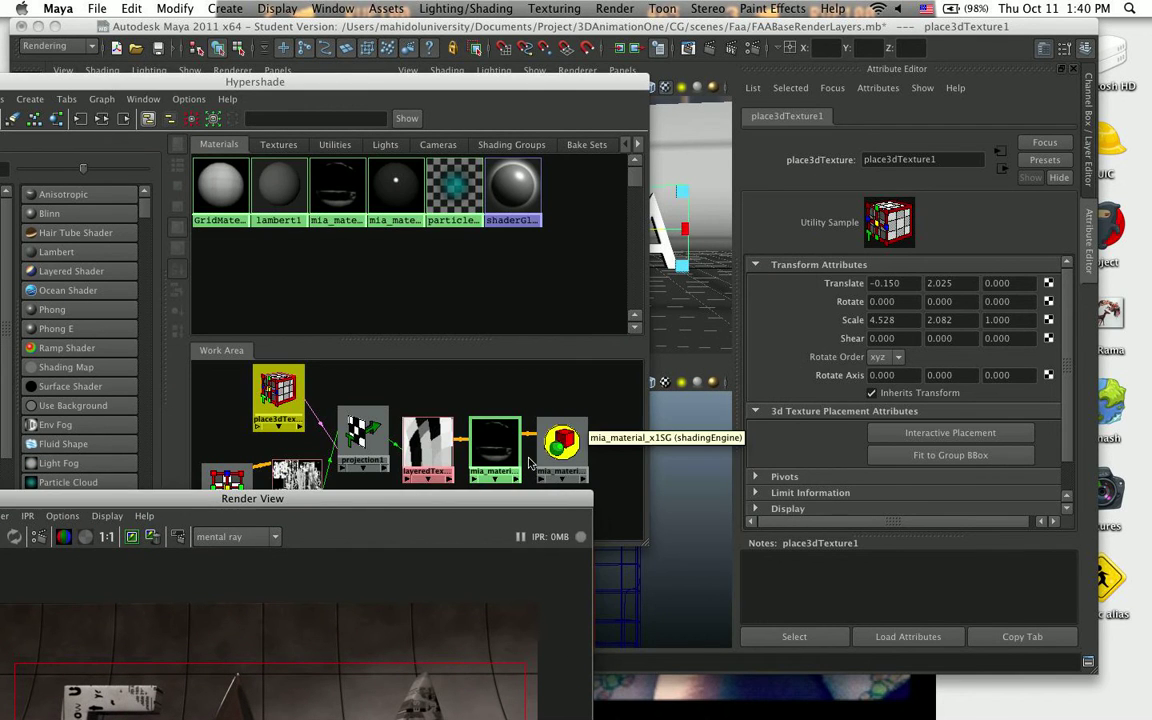
left_click(428, 445)
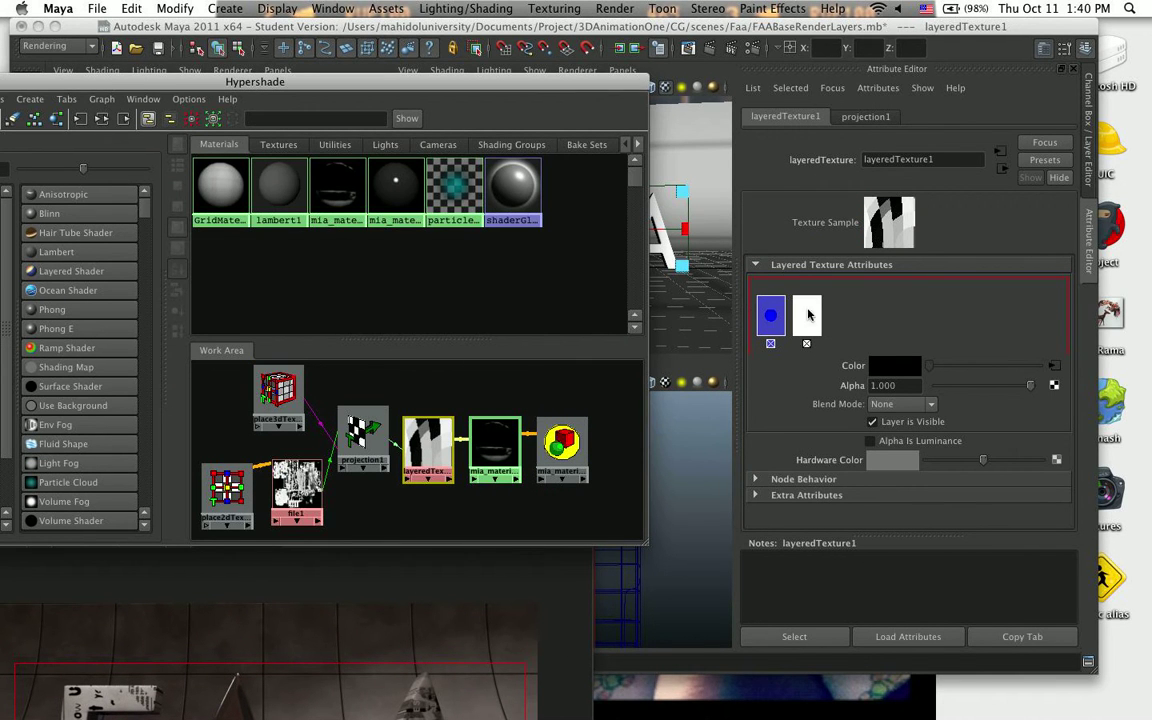
left_click_drag(509, 85, 313, 116)
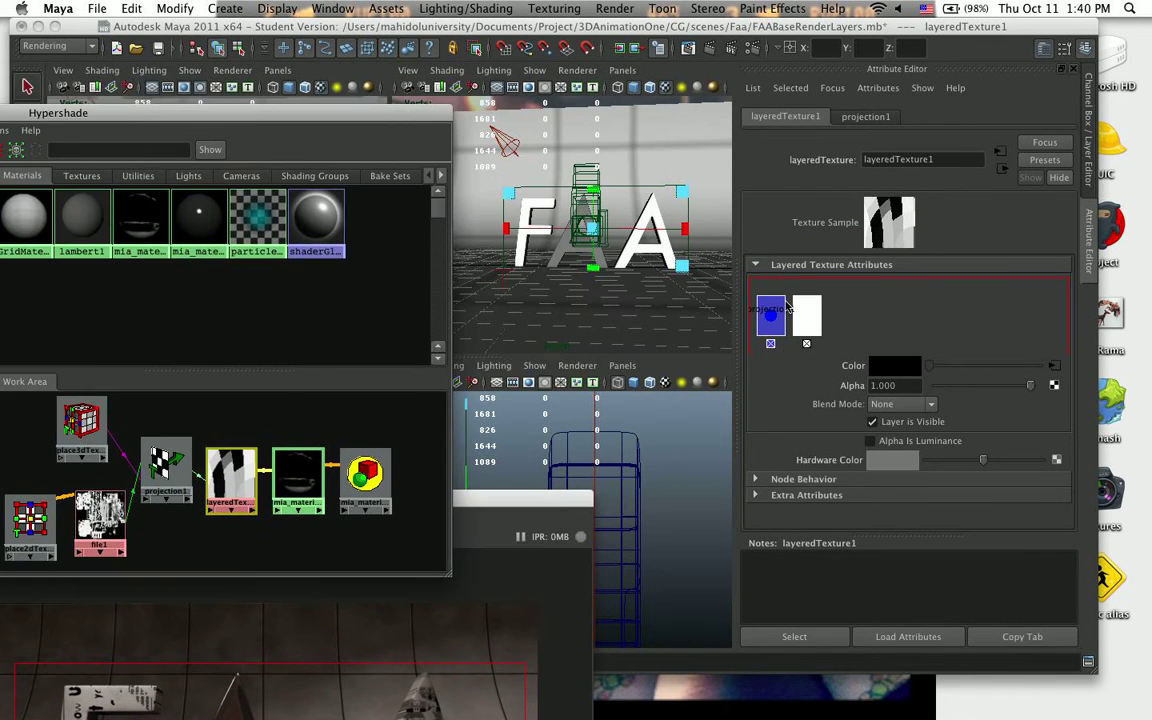
left_click(890, 405)
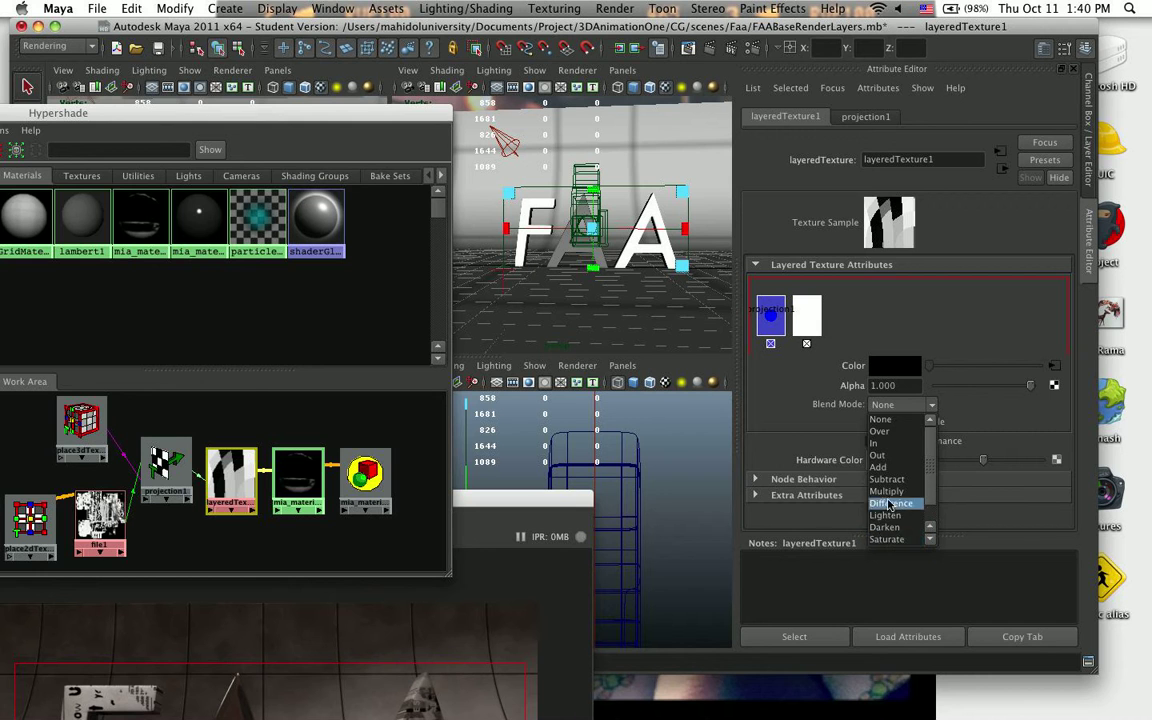
left_click(877, 467)
- Render test regions over the letter F and across all three letters to check the Add blend
left_click_drag(540, 499, 728, 195)
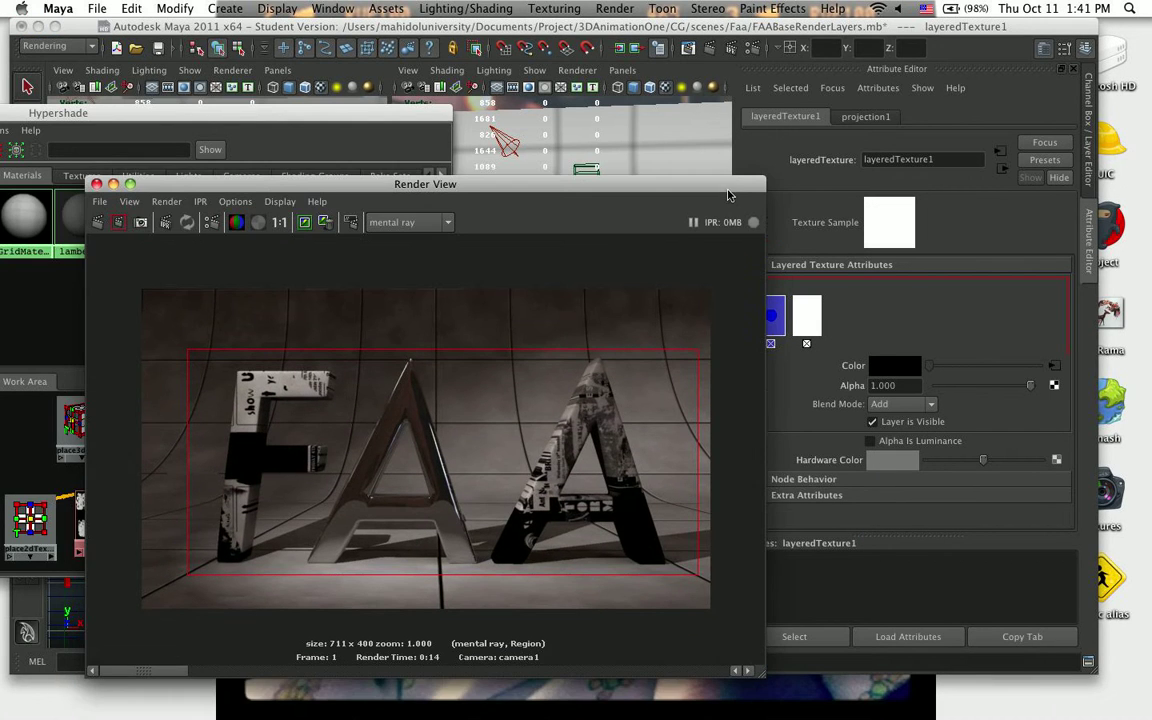
left_click_drag(197, 374, 315, 508)
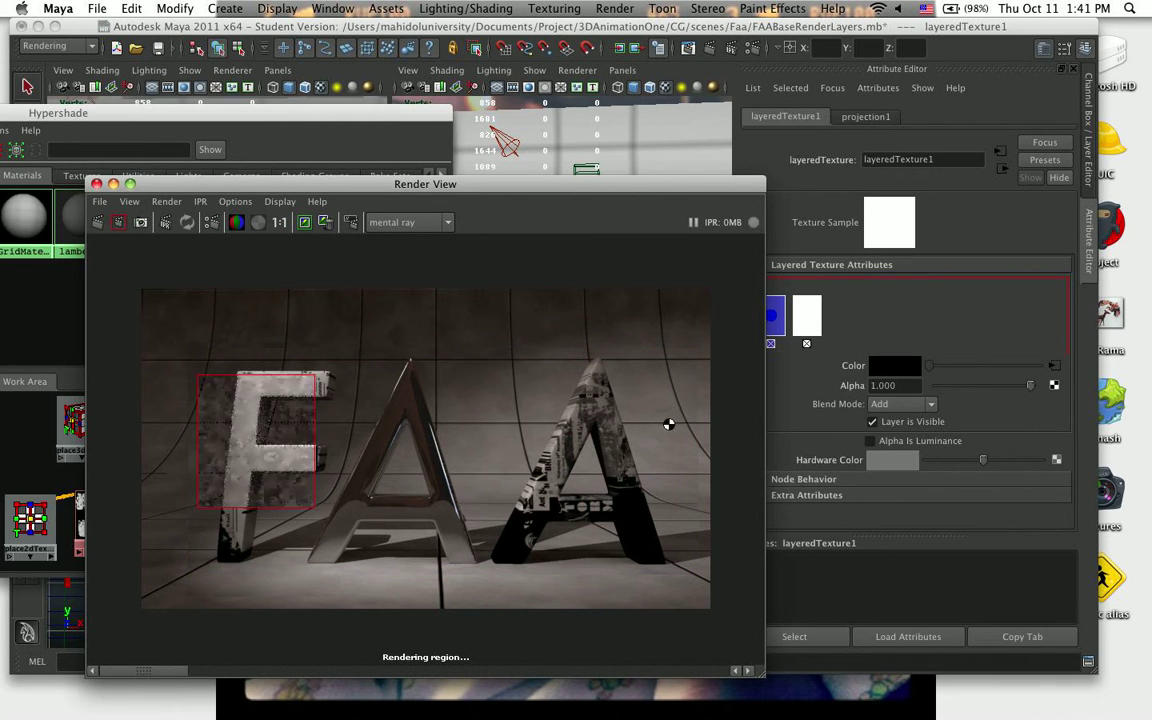
left_click_drag(194, 347, 670, 554)
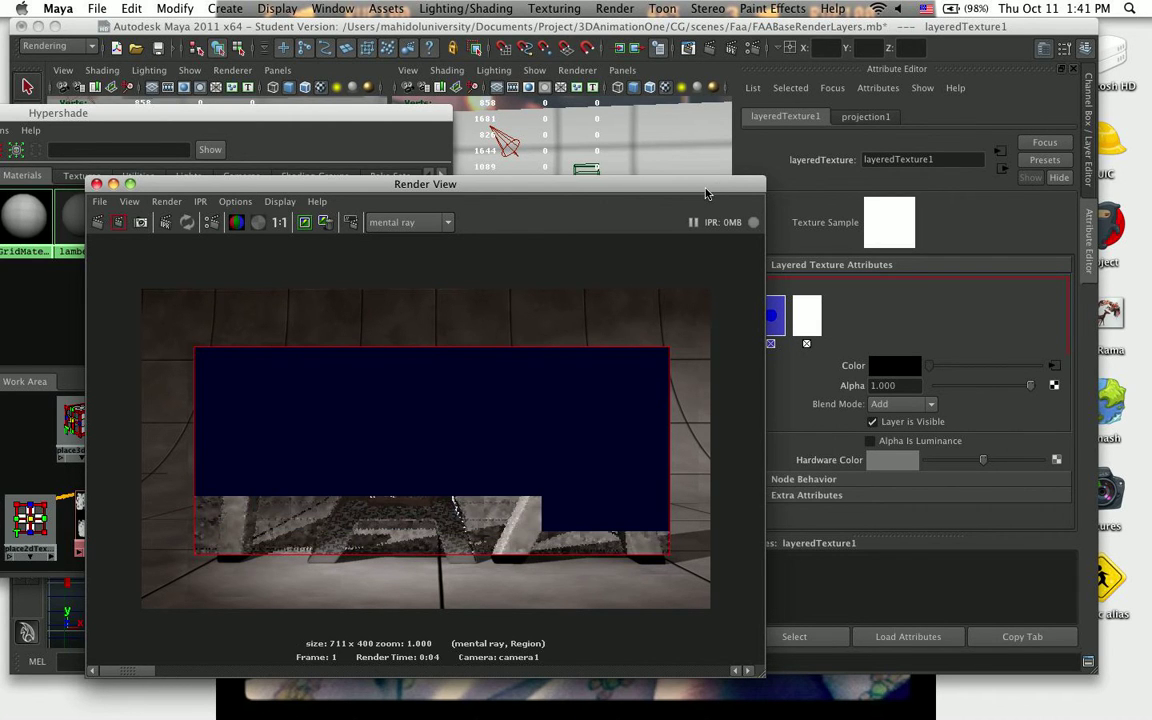
- Set the blend mode of the layered texture's projection layer to Multiply
left_click_drag(705, 193, 470, 228)
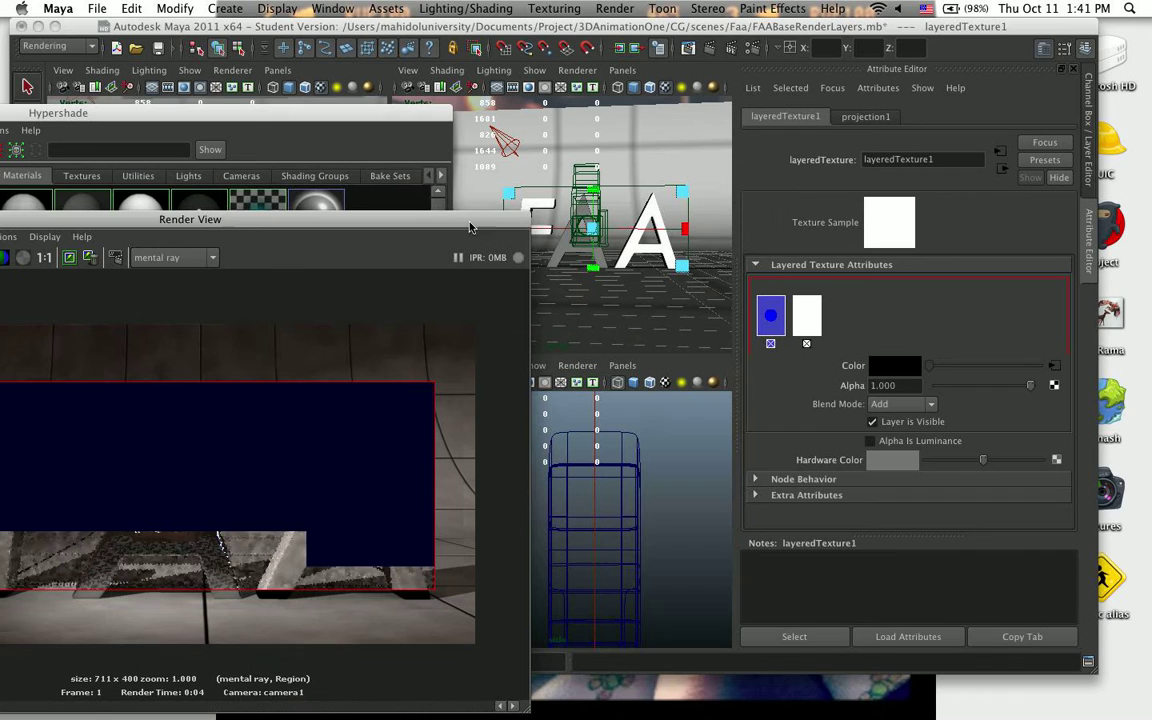
left_click(930, 410)
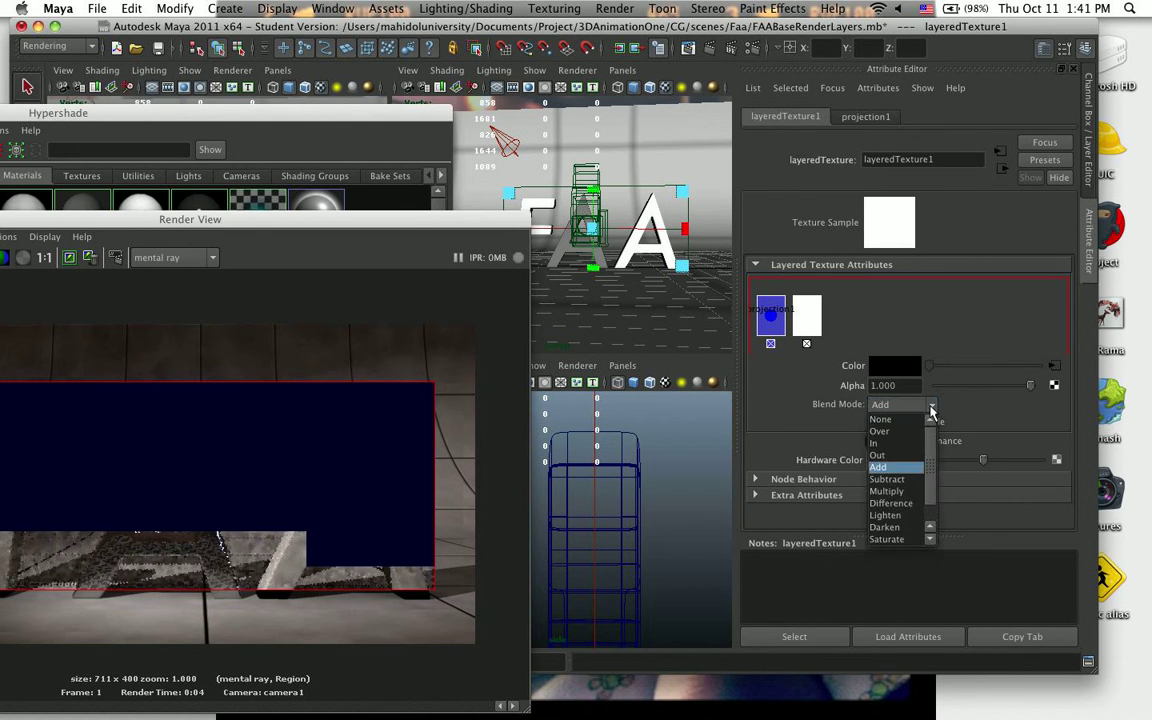
left_click(890, 488)
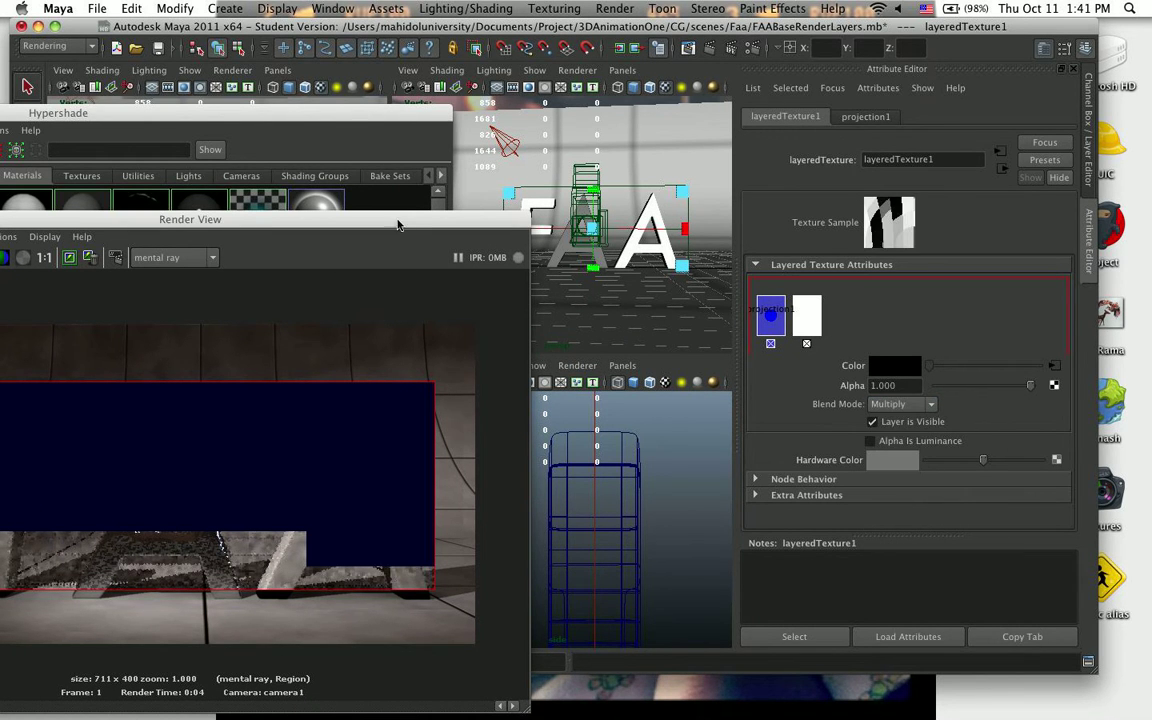
- Re-render the region across the three letters to check the Multiply blend
left_click_drag(329, 219, 627, 194)
left_click(181, 233)
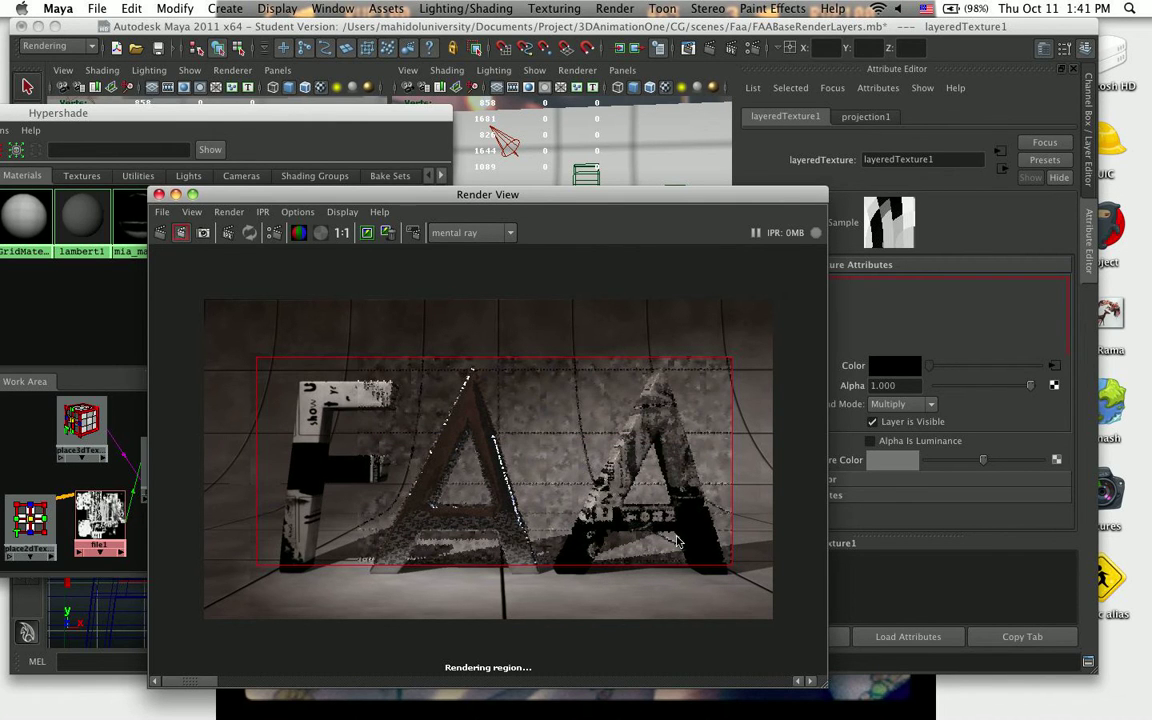
left_click_drag(640, 197, 556, 153)
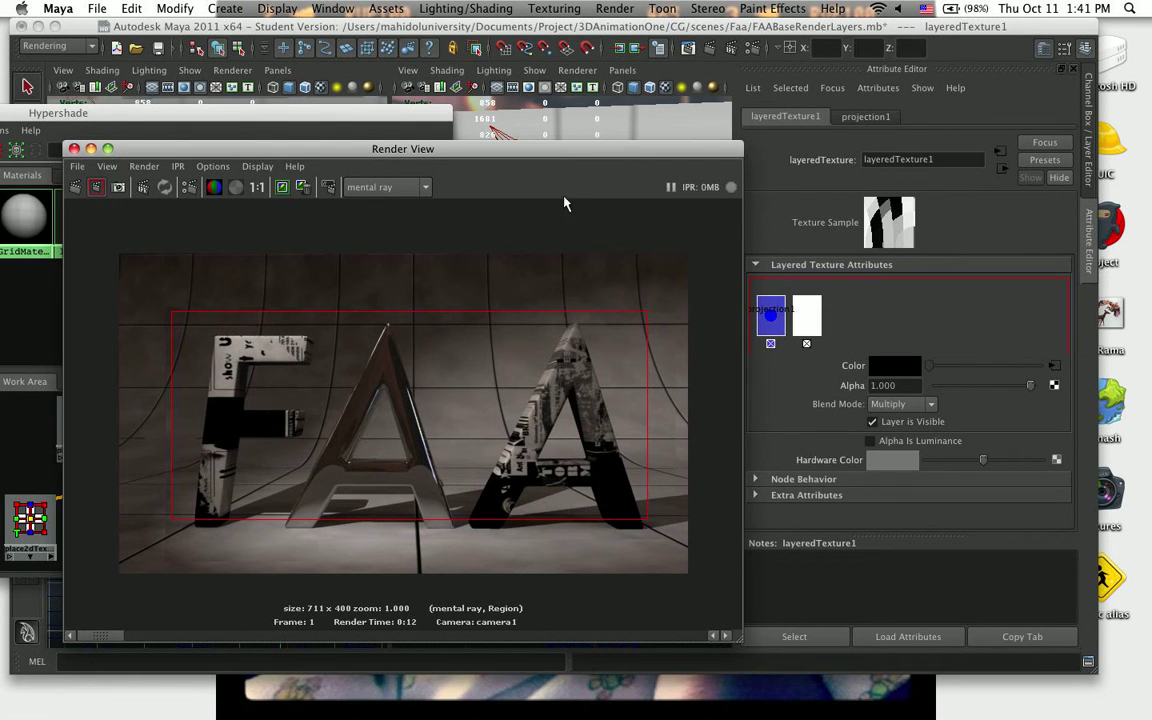
- Lower the 3D texture placement to about Y 1.82 and interactively enlarge it to a scale of about 5.67 by 2.61
left_click_drag(556, 147, 456, 343)
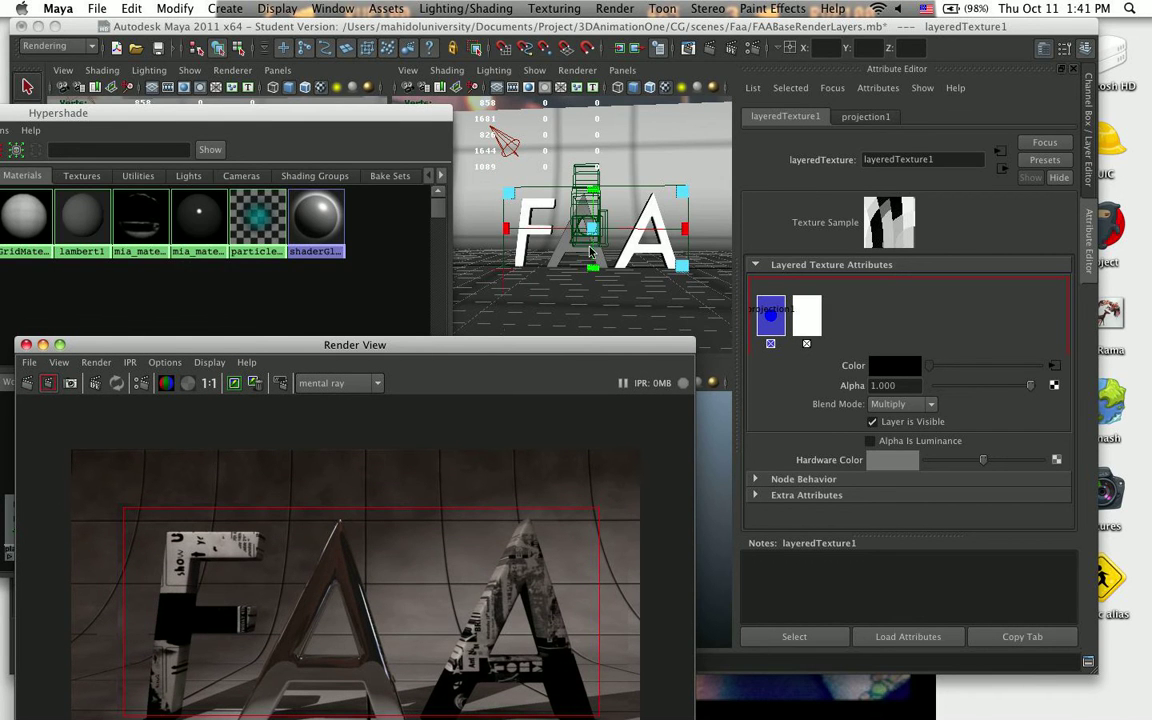
left_click_drag(448, 113, 308, 260)
left_click(442, 208)
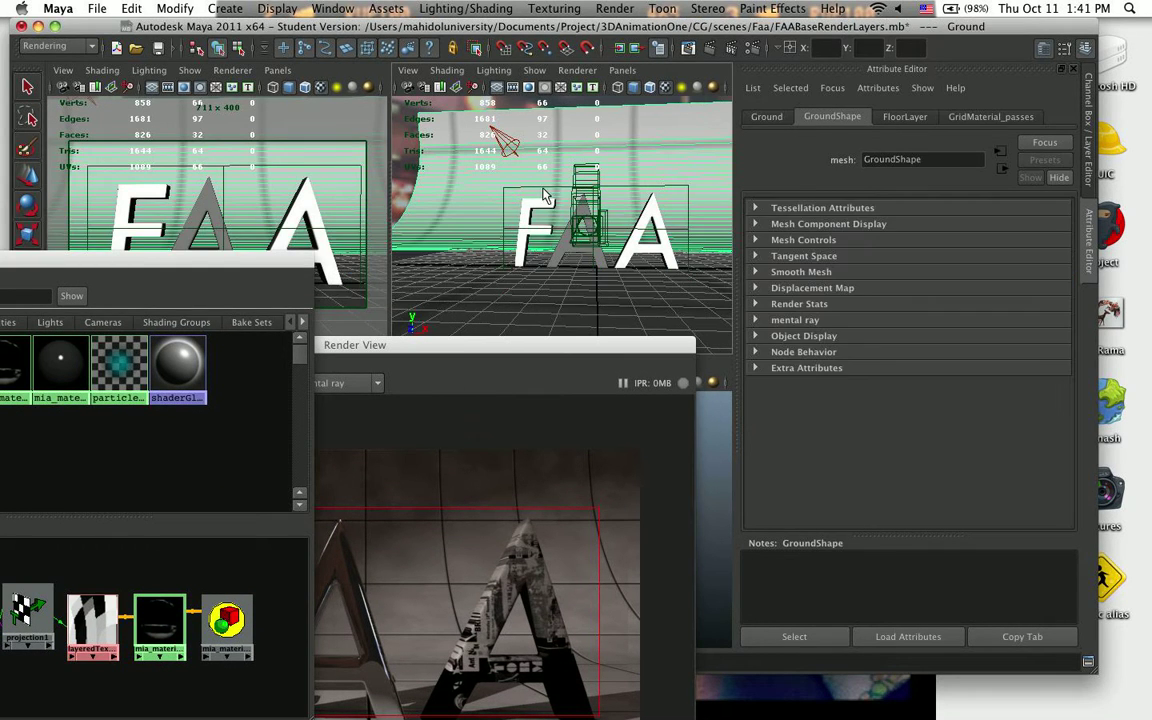
left_click(545, 197)
key("w")
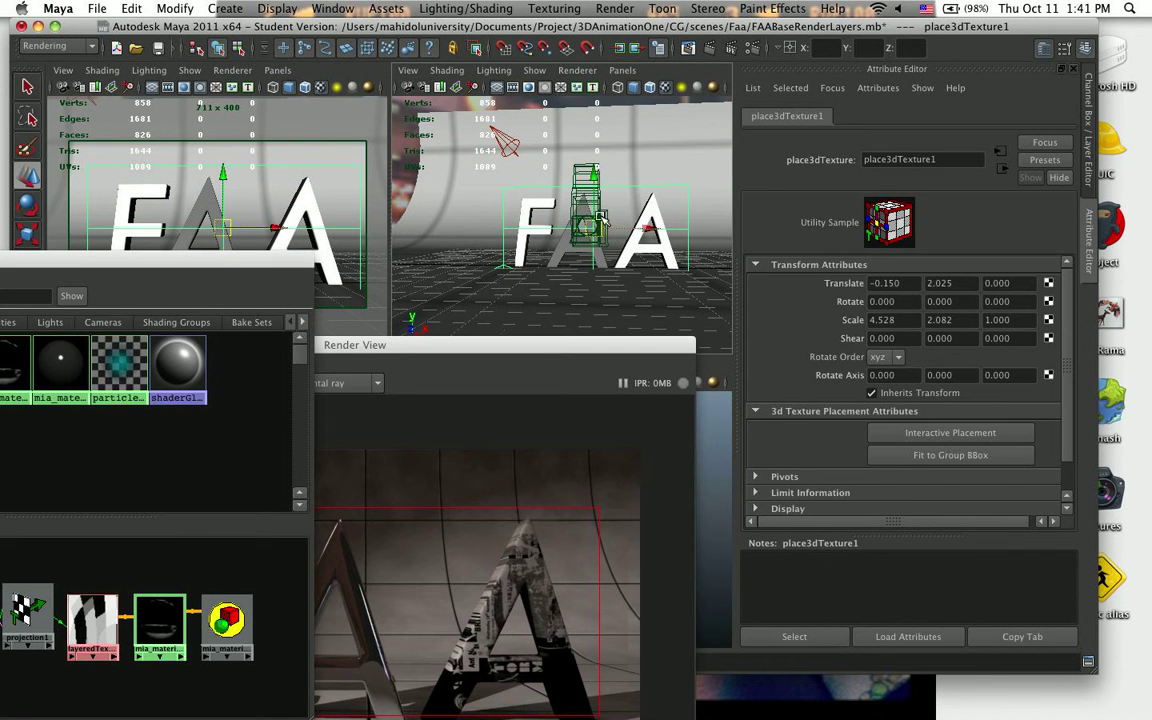
left_click_drag(596, 175, 596, 190)
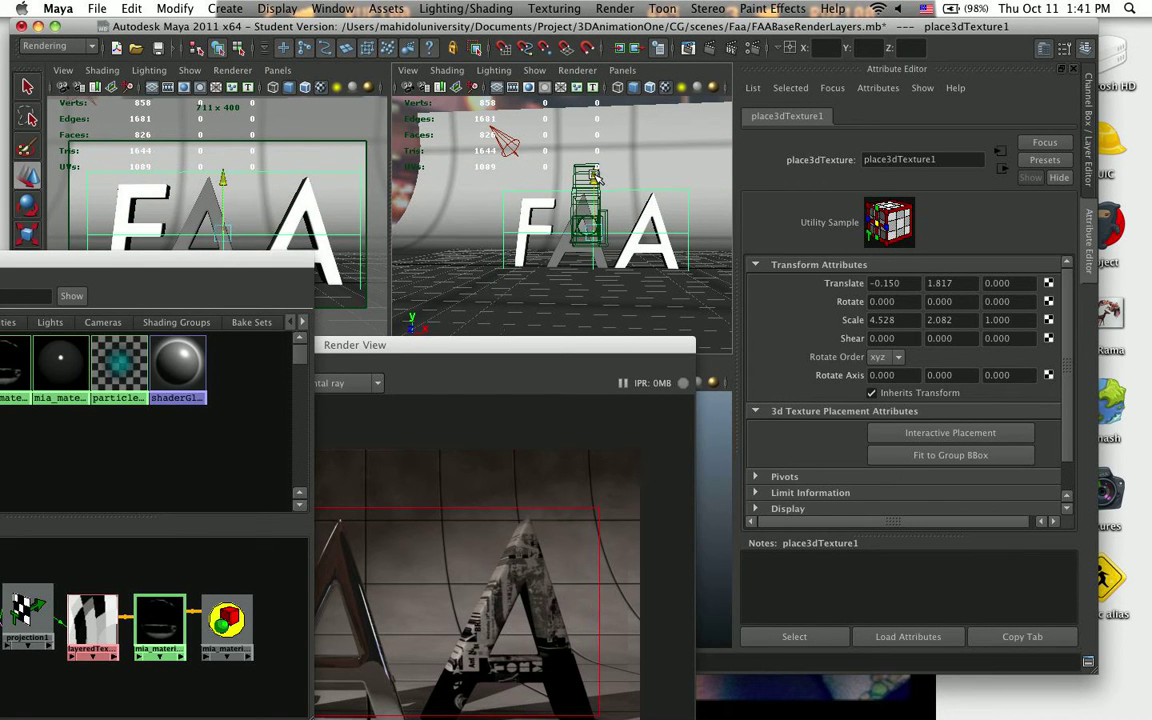
left_click(893, 440)
left_click_drag(685, 273, 706, 296)
- Render a region around all three letters to check the enlarged projection, and clear the region marker
left_click_drag(662, 344, 734, 200)
mouse_move(231, 381)
left_mouse_down()
mouse_move(307, 430)
mouse_move(687, 600)
left_mouse_up()
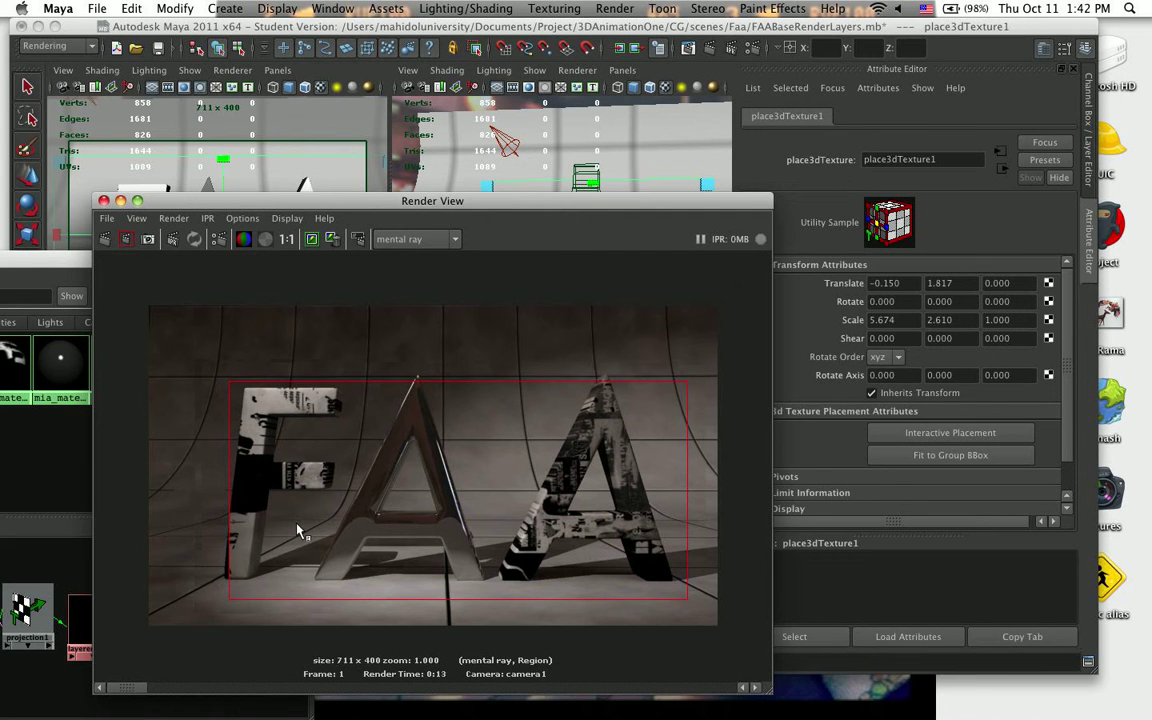
left_click_drag(355, 201, 442, 125)
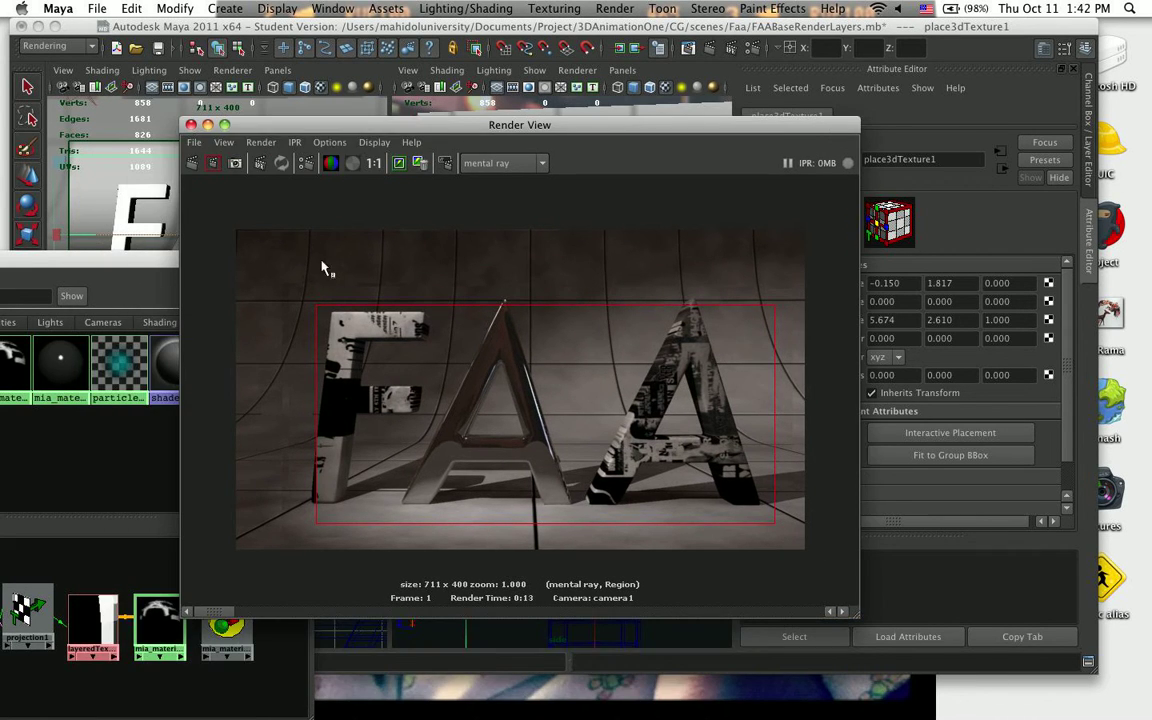
left_click(308, 274)
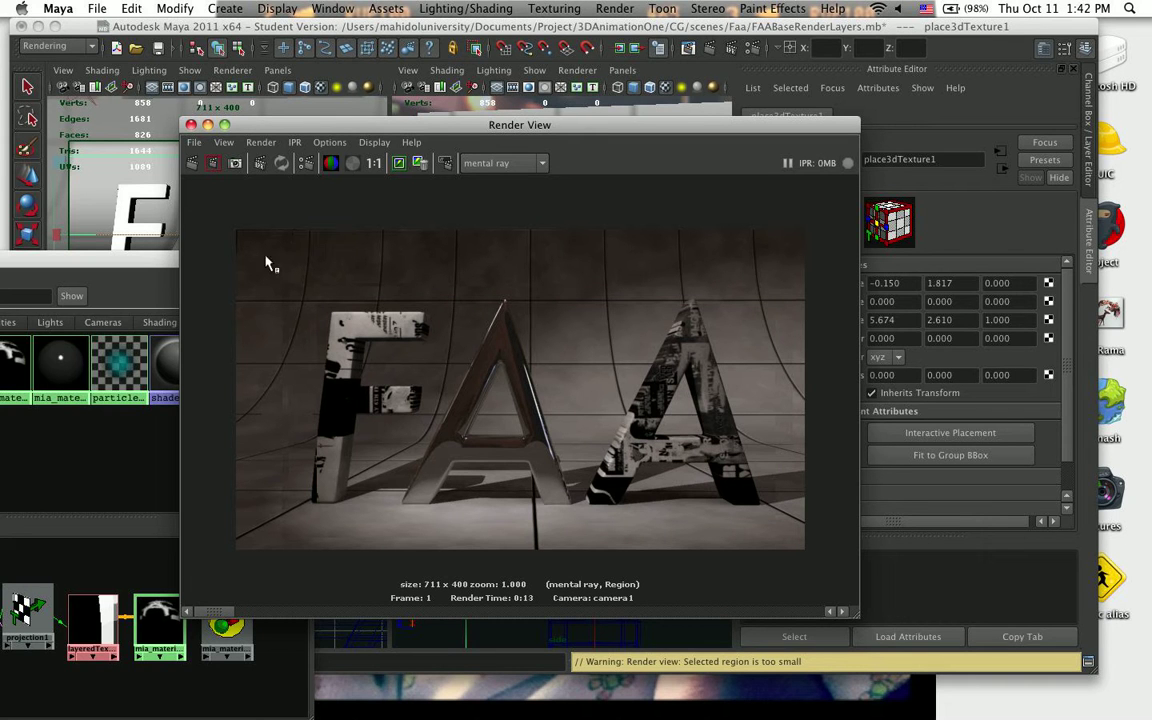
left_click_drag(305, 127, 264, 103)
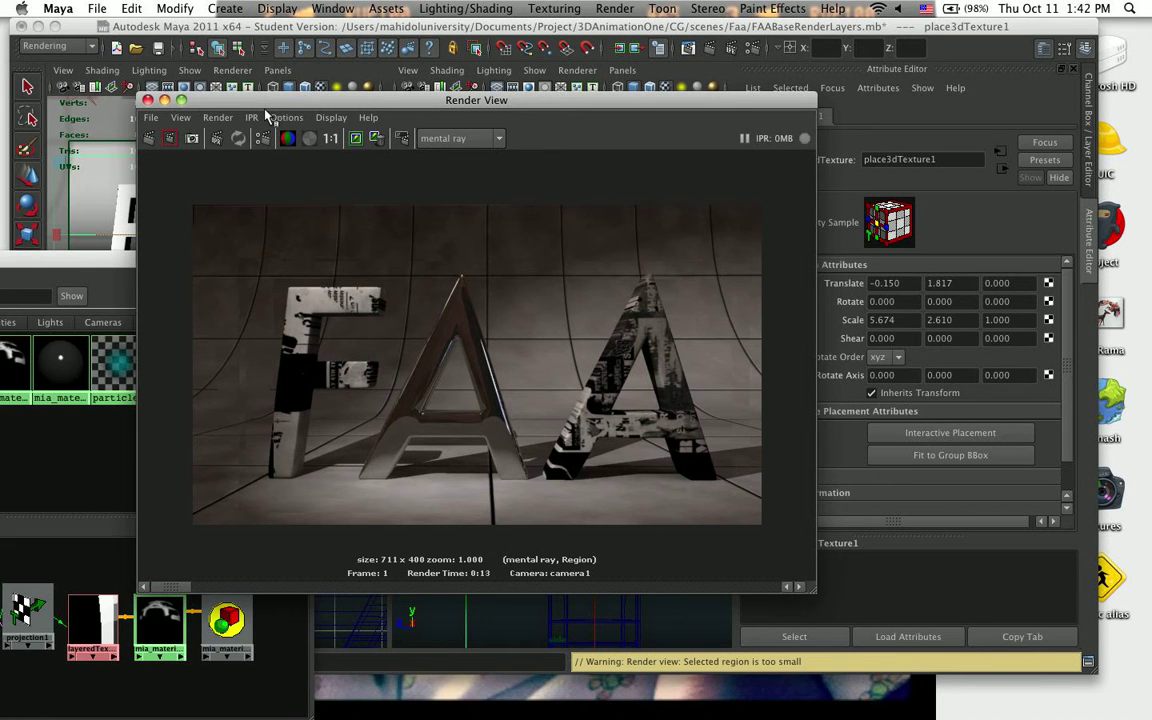
left_click_drag(70, 266, 493, 177)
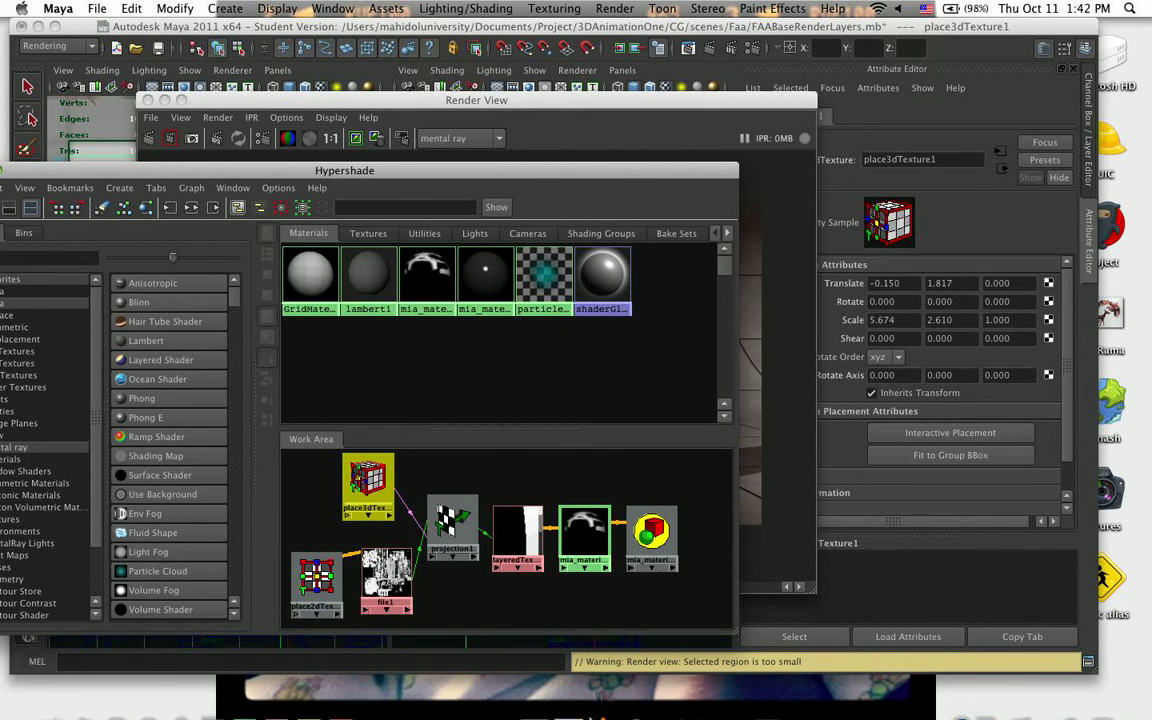
left_click(648, 700)
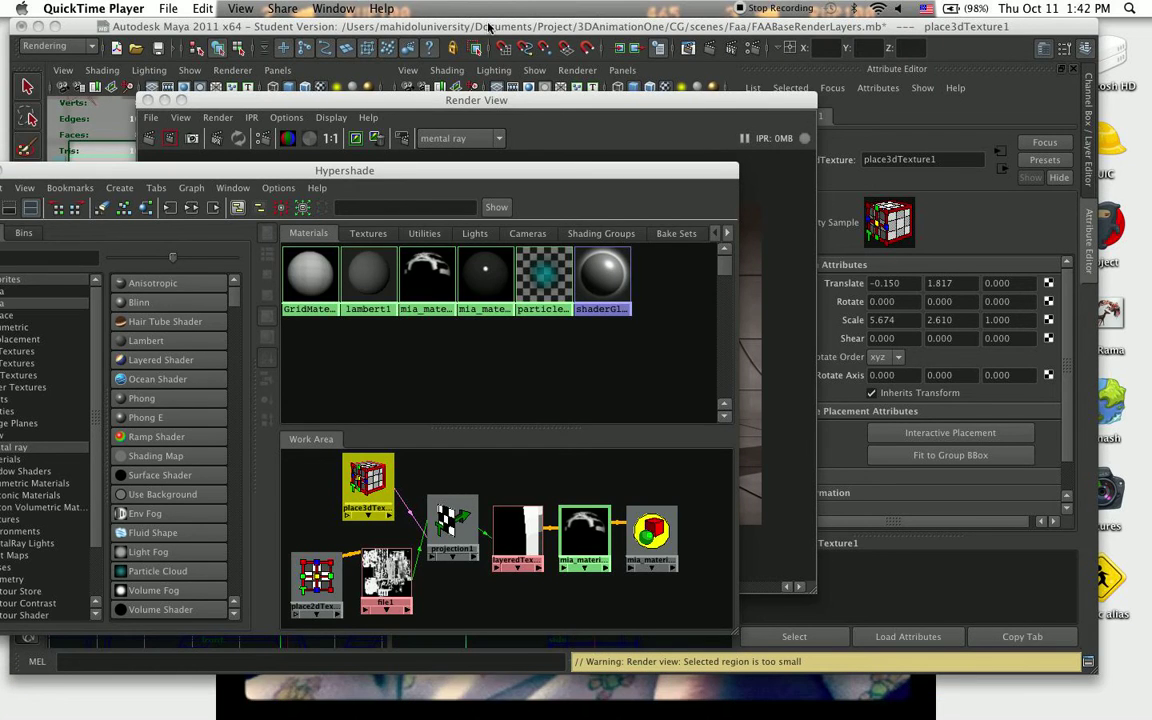